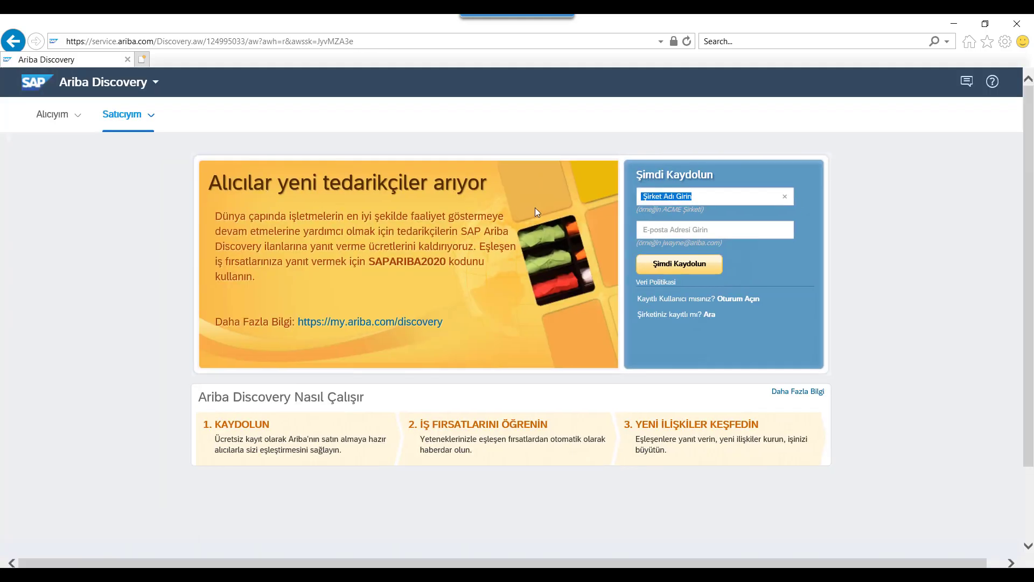
From the Ariba Discovery landing page, start a free standard-account supplier registration with Şimdi Kaydolun
click(697, 272)
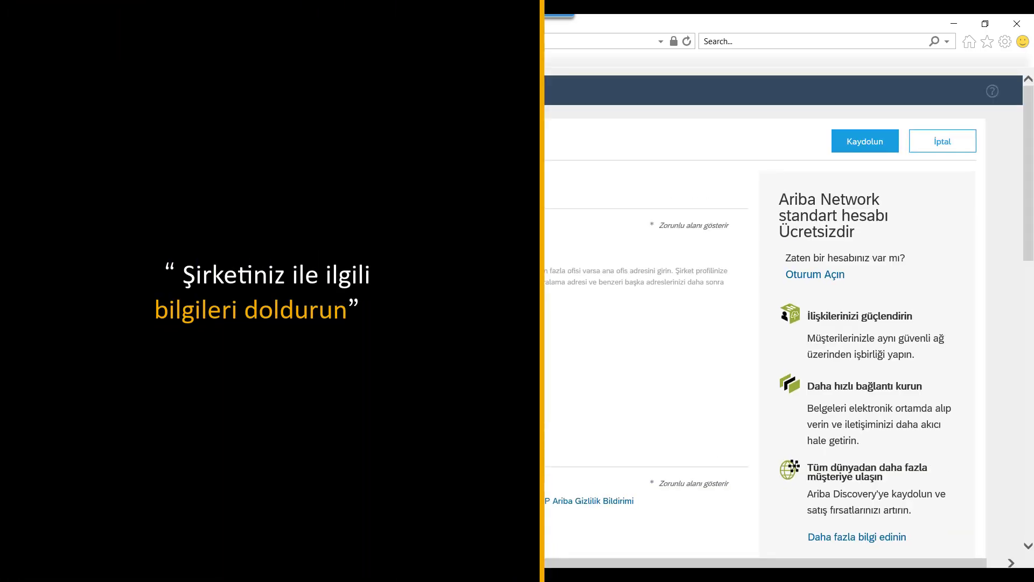
Enter company name Tedarikçi, an address, postcode 34000, city İstanbul and province İstanbul [TR-34]
click(411, 245)
text(Te)
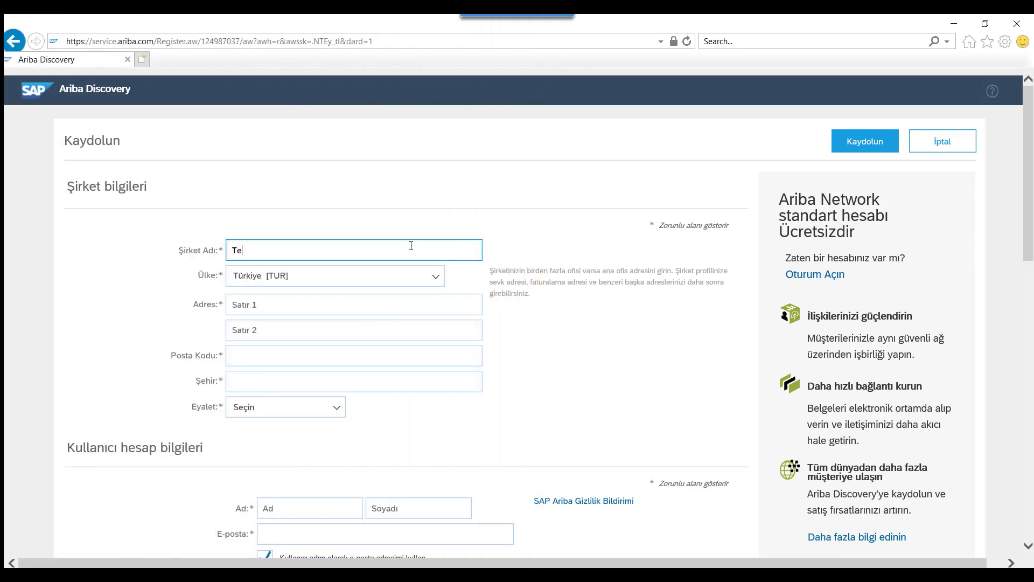
text(darikçi)
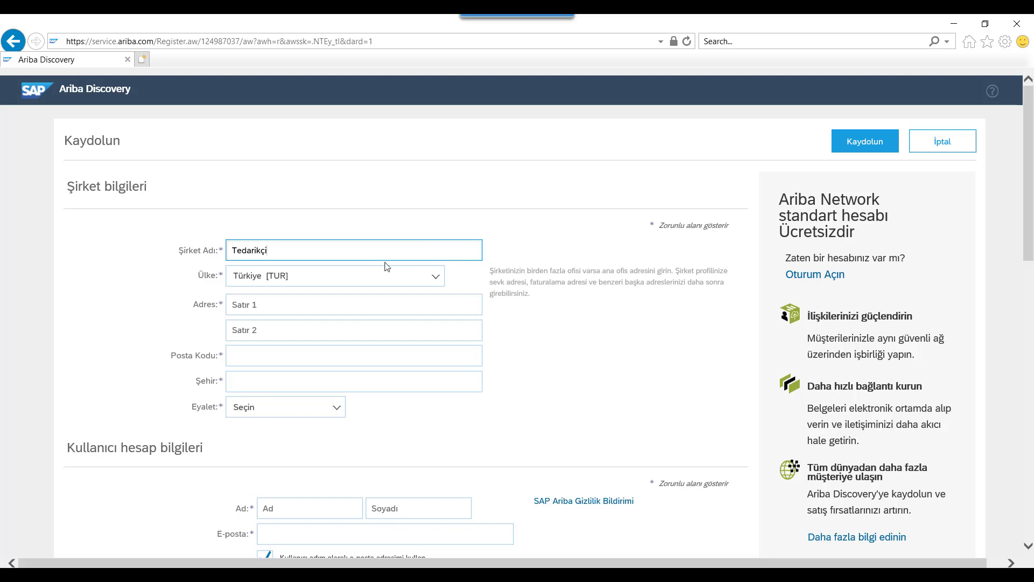
click(343, 302)
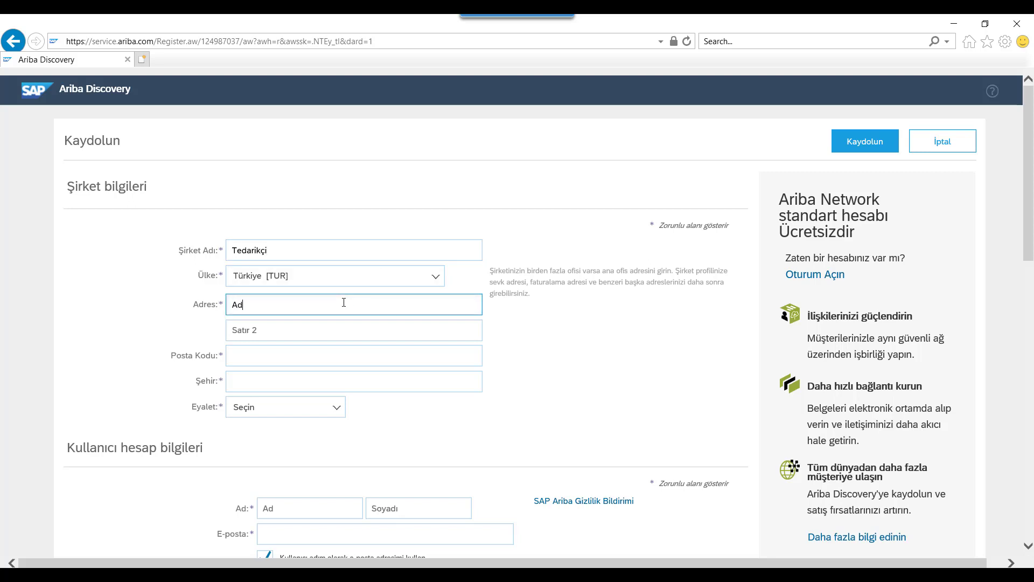
click(310, 360)
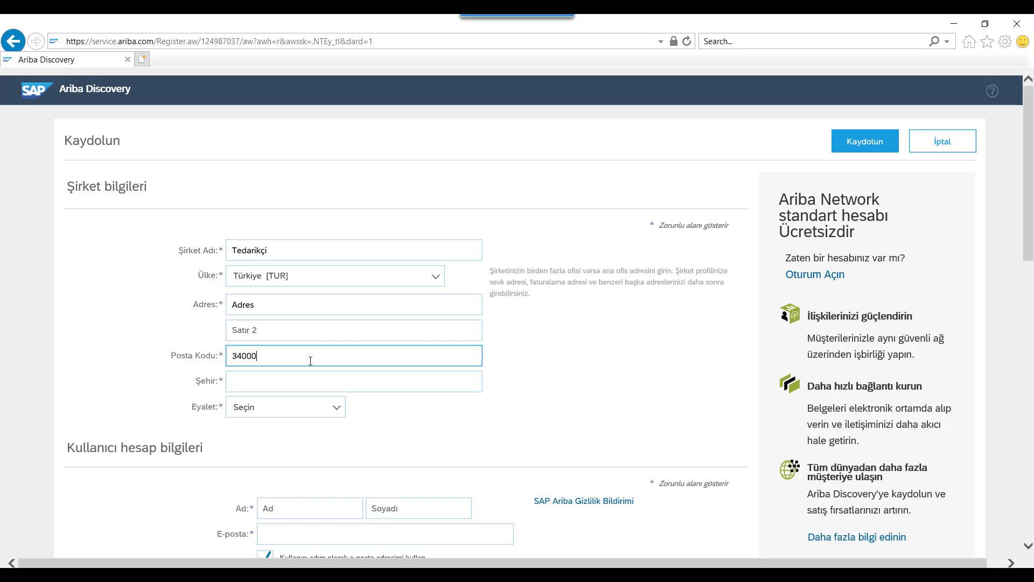
click(317, 385)
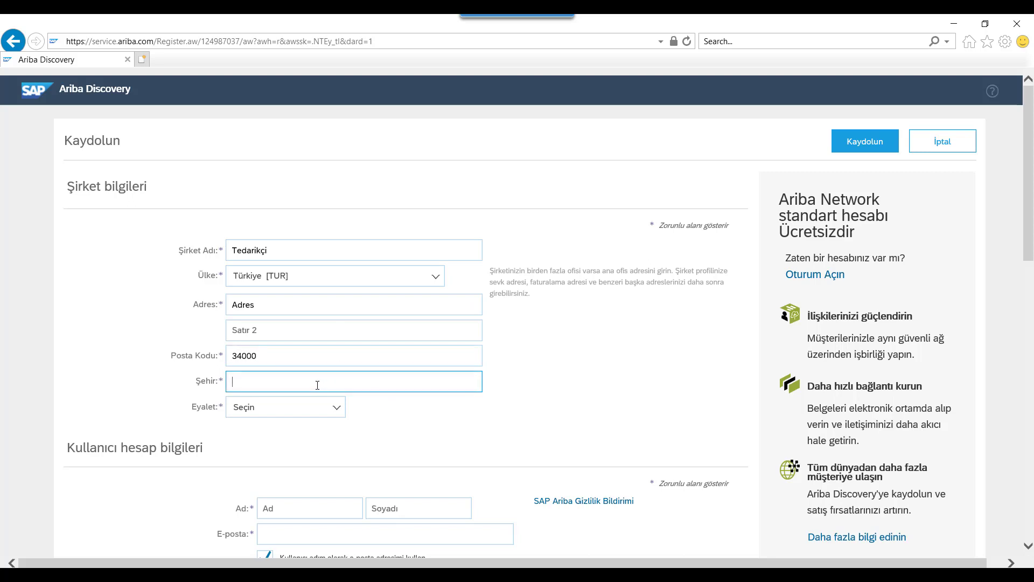
text(İstanbul)
click(309, 413)
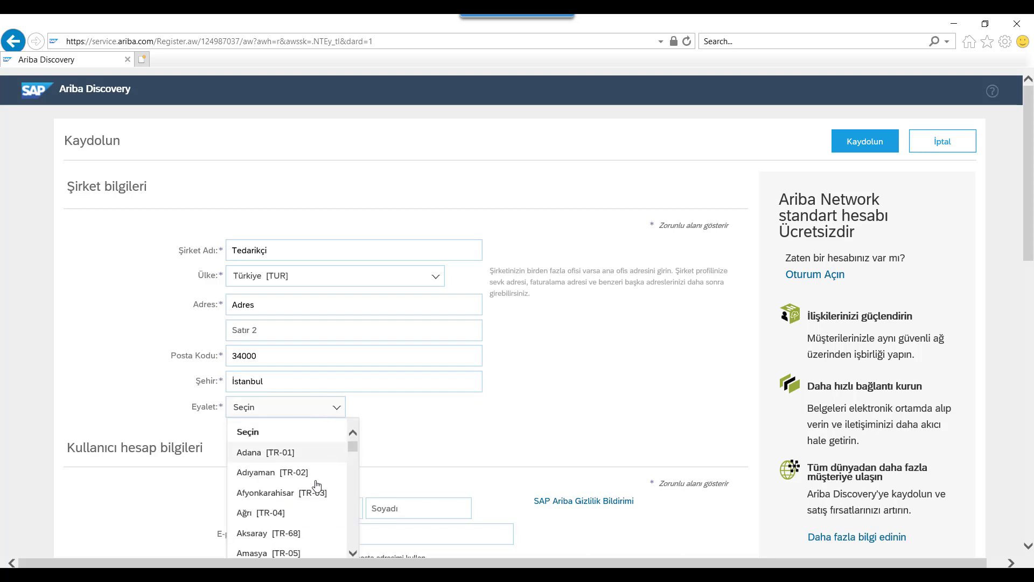
scroll(311, 488, down, 9)
scroll(311, 492, down, 4)
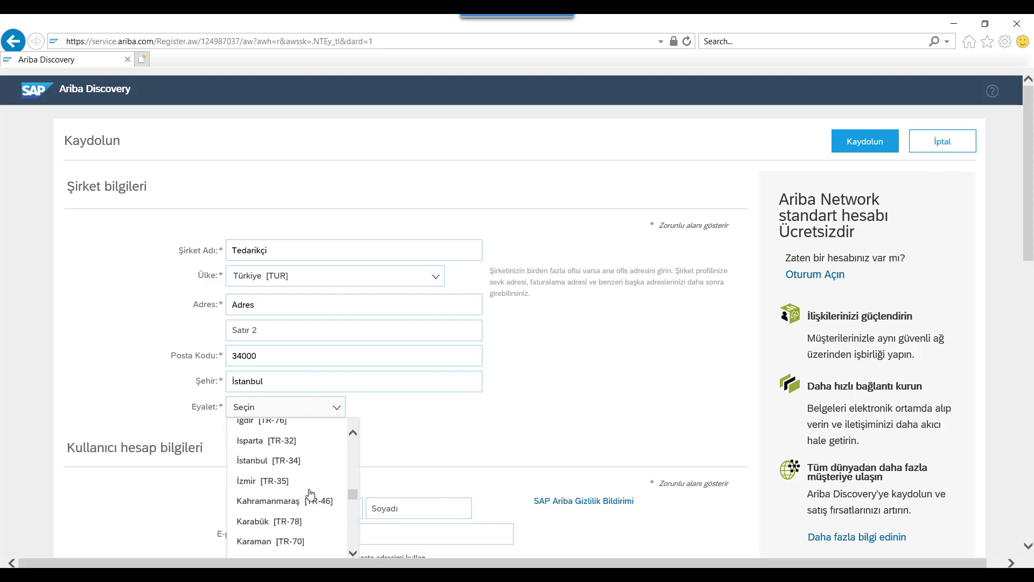
click(326, 458)
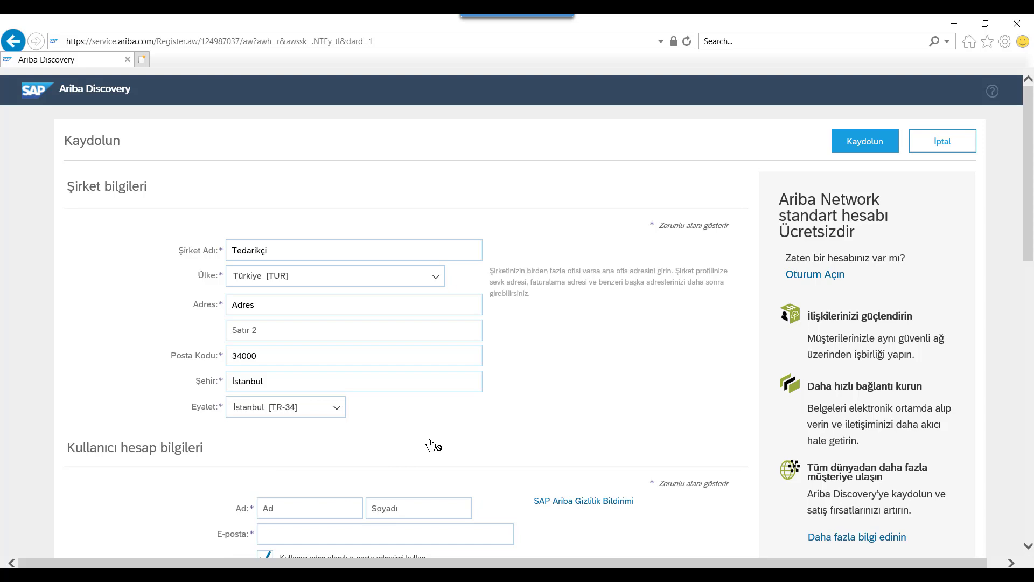
Fill in the contact's first name, last name and e-mail address in the user account section
scroll(432, 444, down, 3)
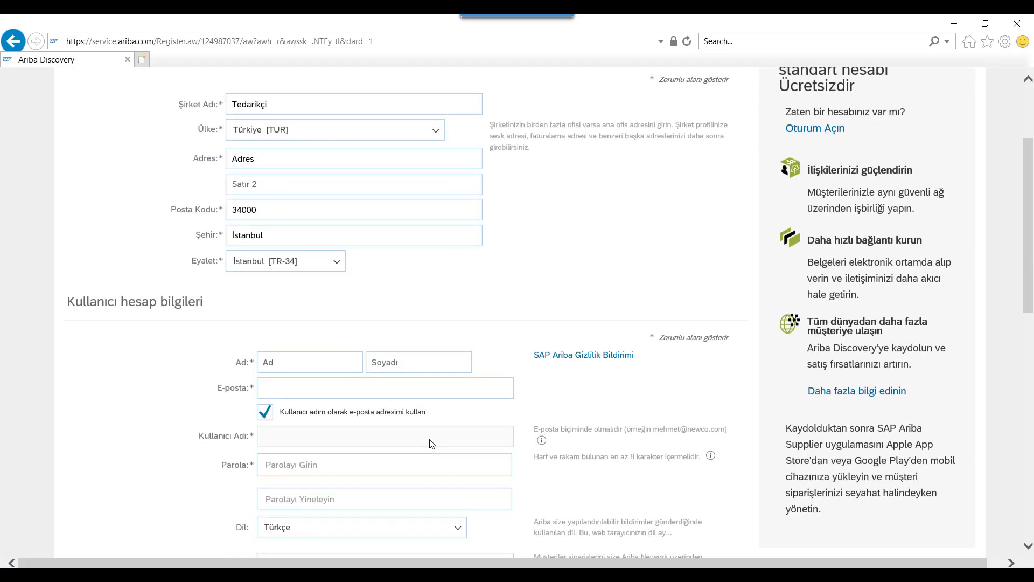
click(307, 361)
text(İlkay)
key(Tab)
text(S)
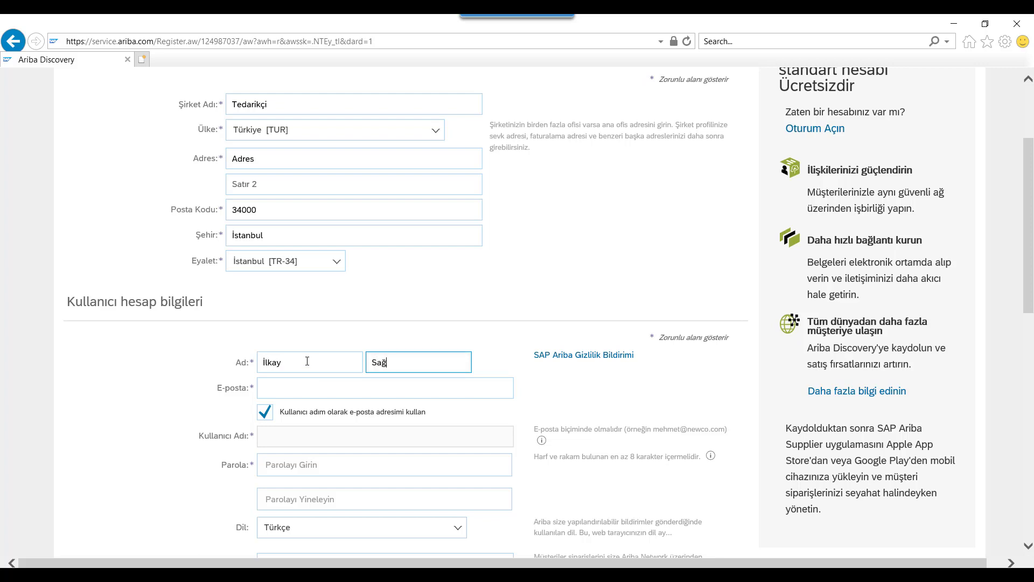
click(331, 393)
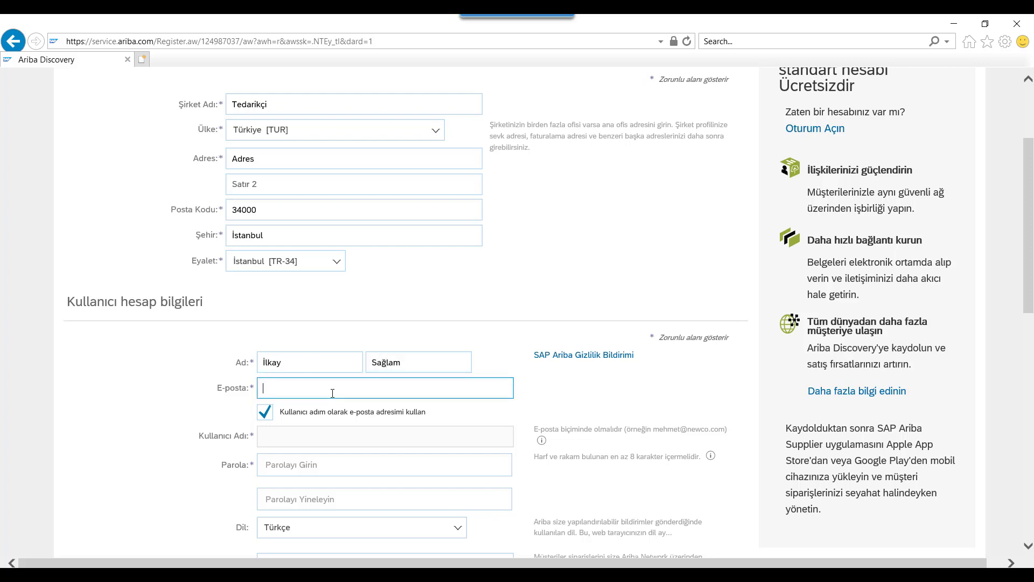
click(325, 444)
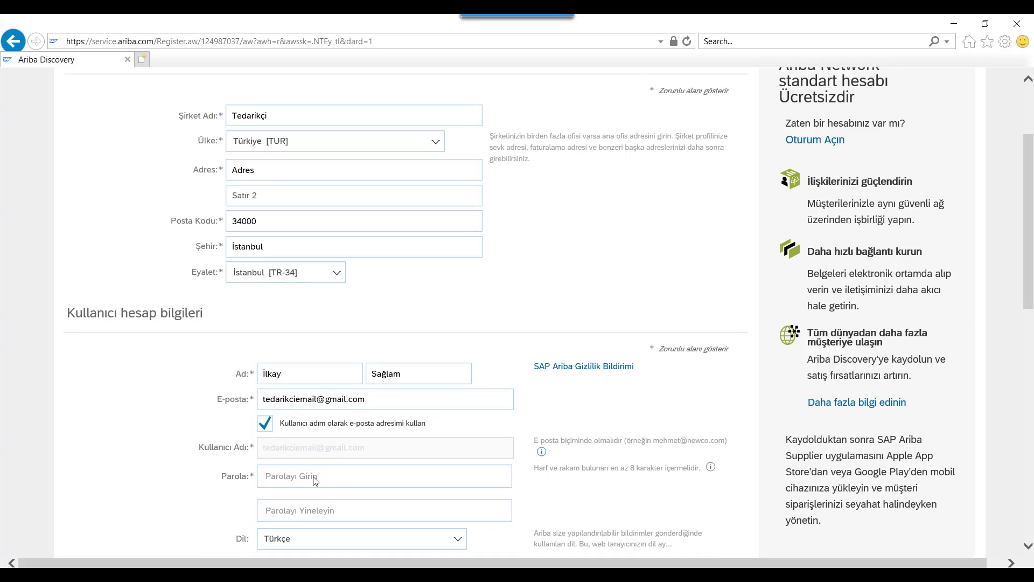
Enter the account password and repeat it in the confirmation field
click(312, 483)
text(••••)
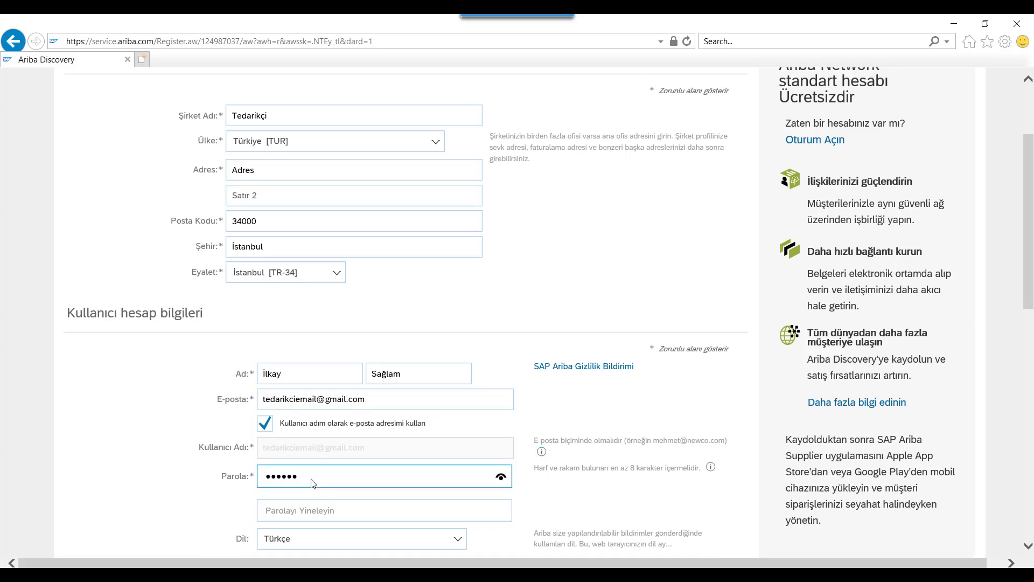
key(Tab)
text(••••)
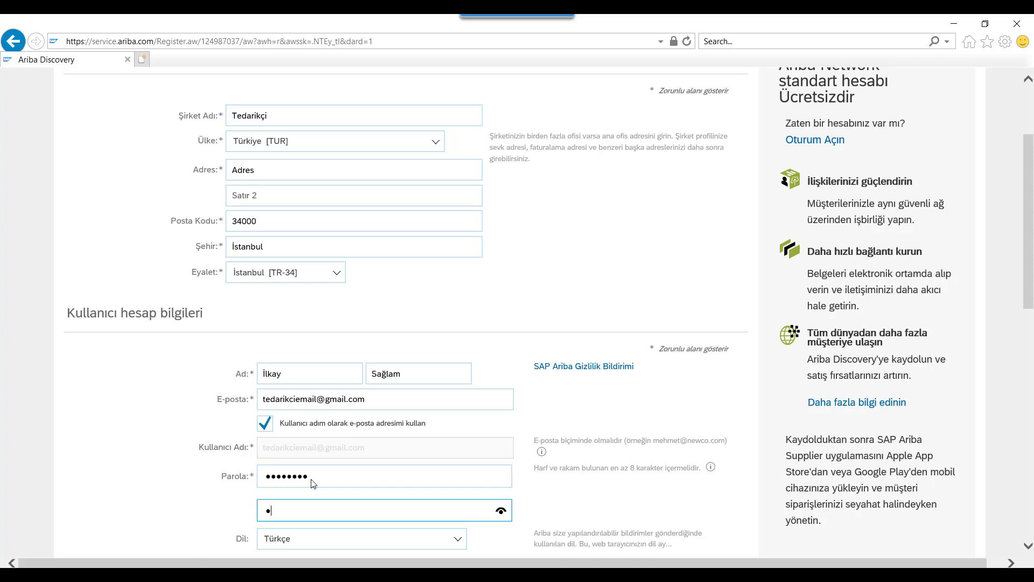
text(••••)
click(597, 518)
scroll(599, 517, down, 4)
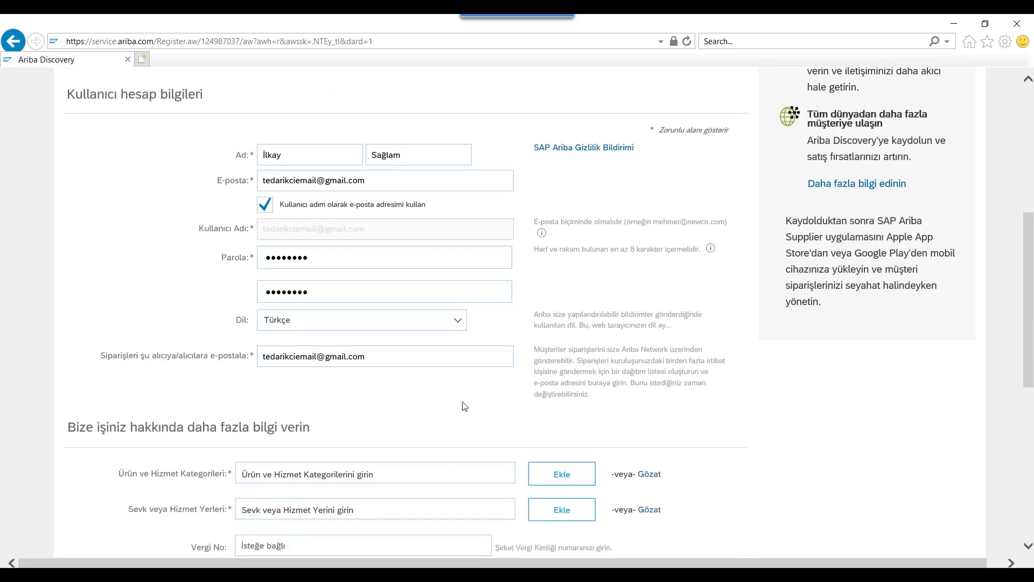
scroll(427, 422, down, 3)
Search 'devre' to add the Çok katmanlı devre kartları category, then open the category browser
click(388, 324)
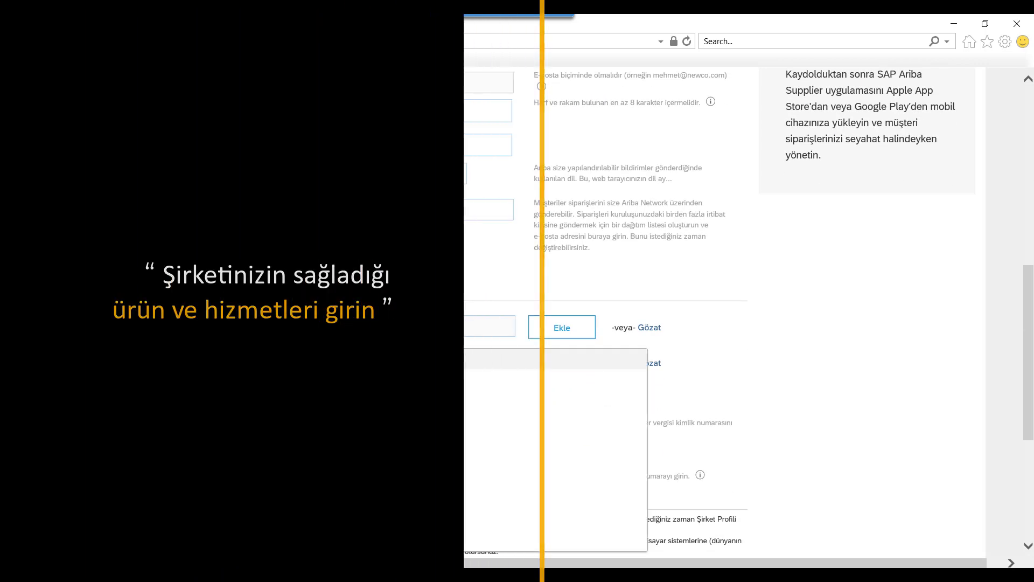
text(devre)
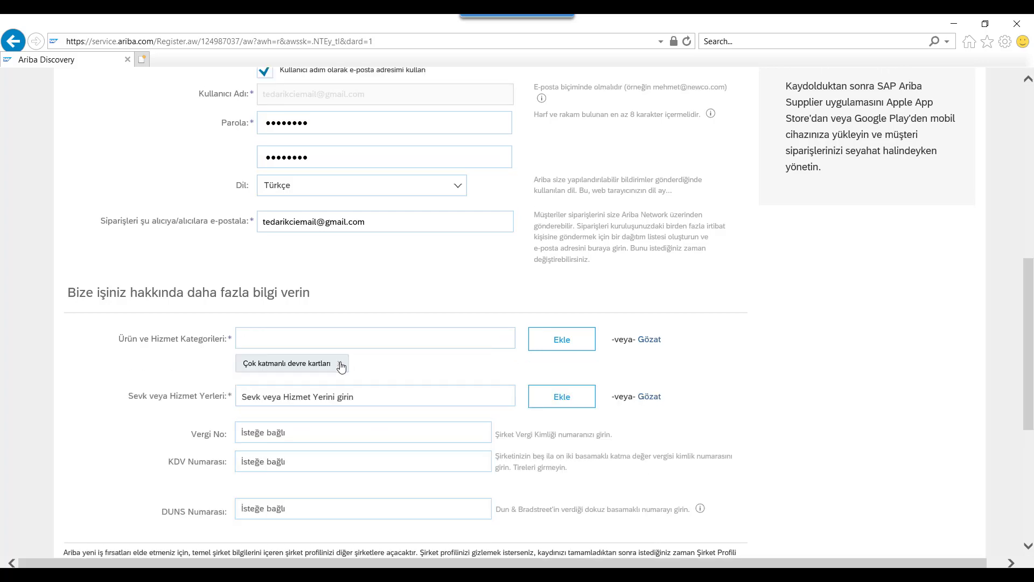
click(650, 340)
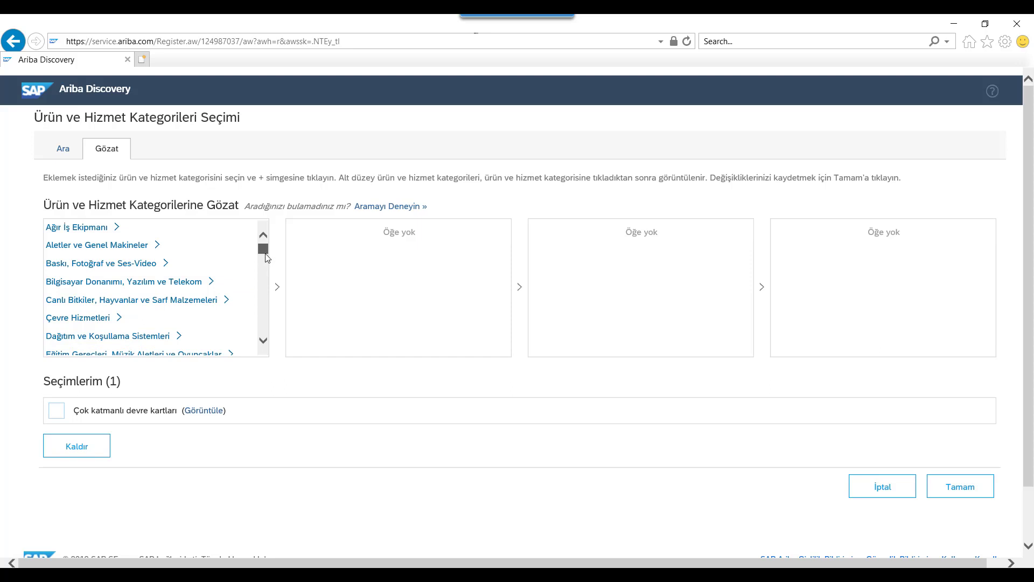
Add Çıplak baskılı devre kartları via Elektronik Bileşenler > Elektronik donanım > Elektronik bileşen parçaları
drag(265, 254, 264, 271)
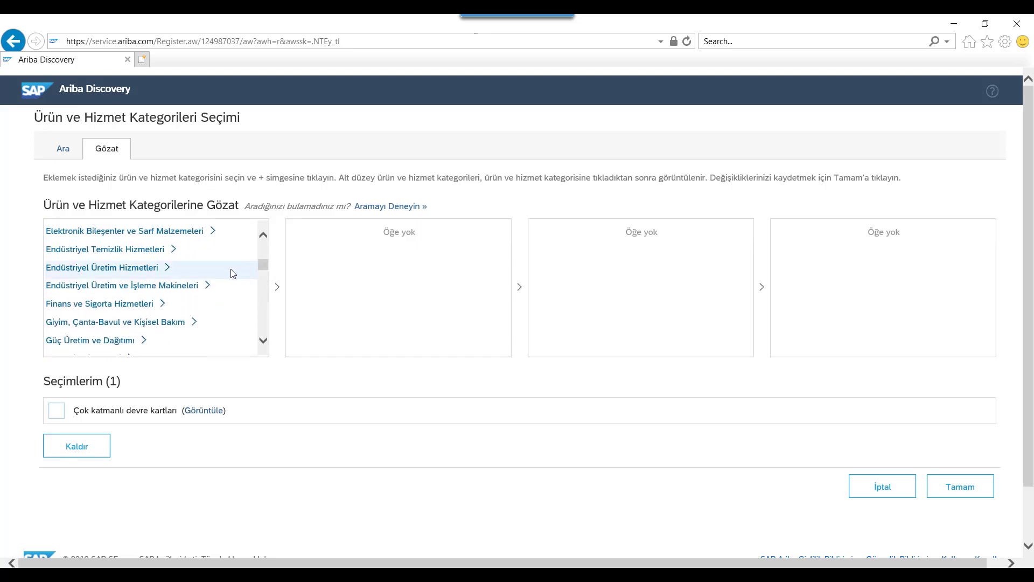
click(201, 233)
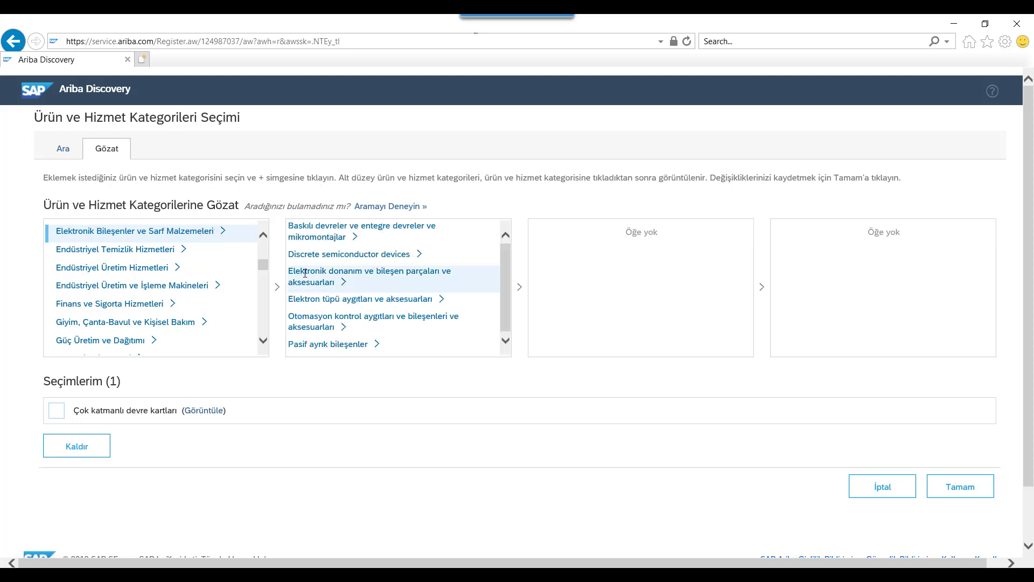
click(308, 275)
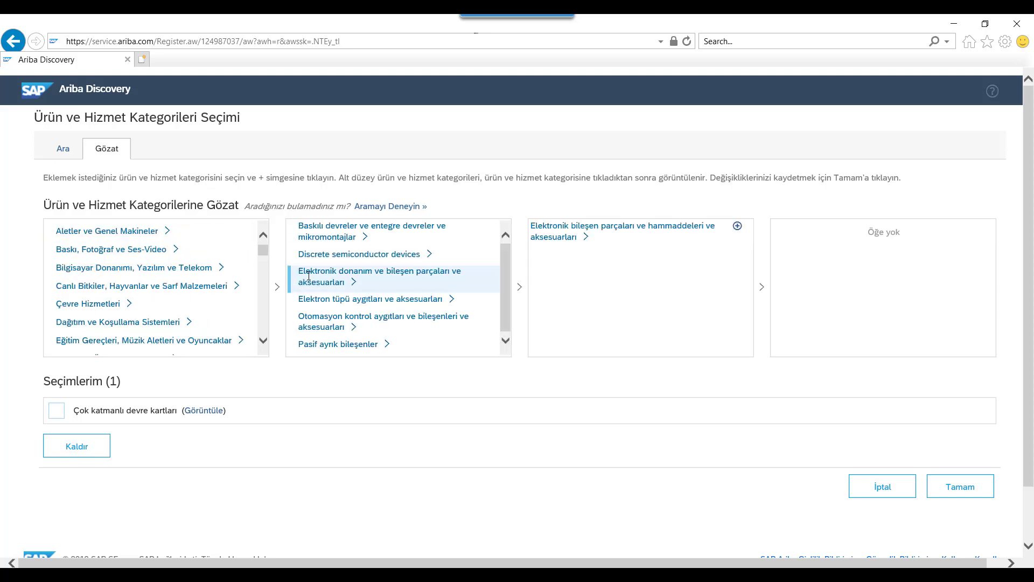
click(546, 234)
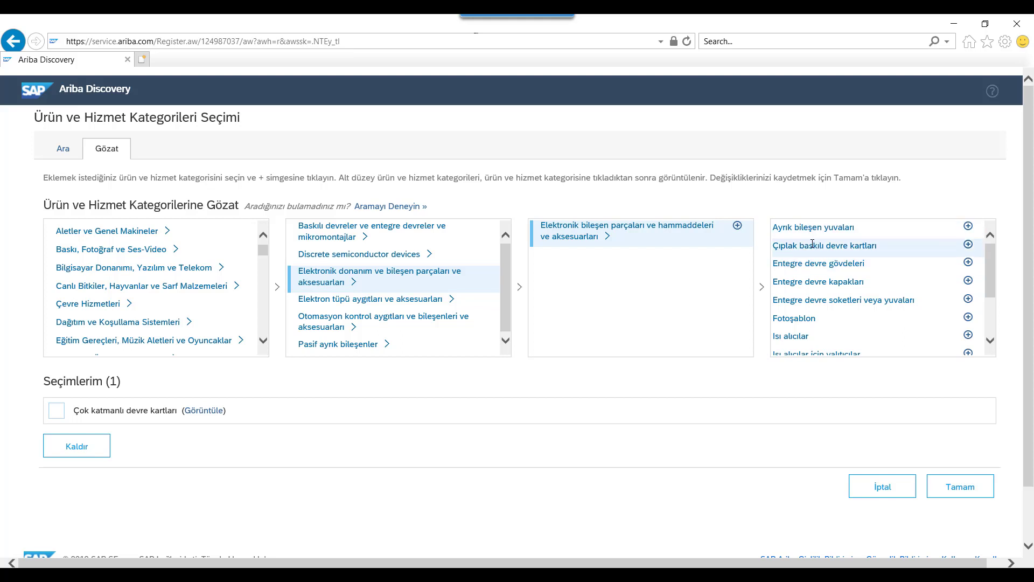
click(968, 245)
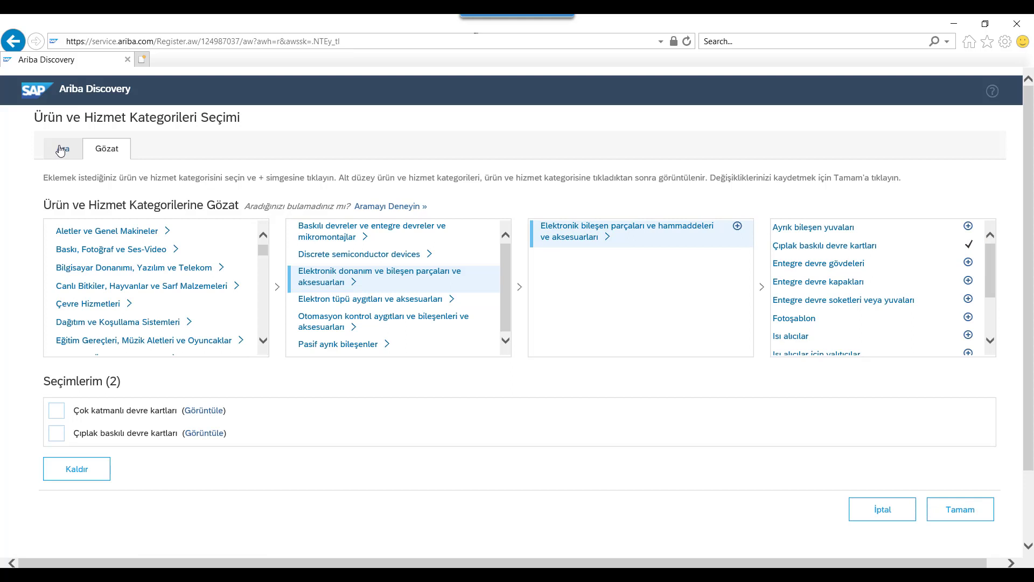
click(61, 151)
Keyword-search 'devre', add Çift taraflı and Tek taraflı devre kartları, and confirm all four categories
click(137, 211)
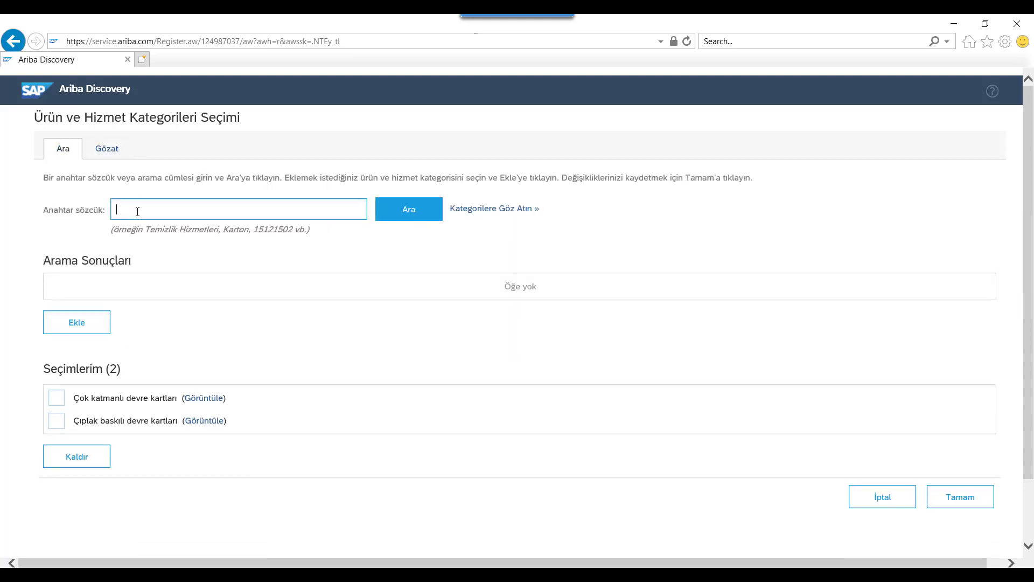
text(devre)
click(420, 220)
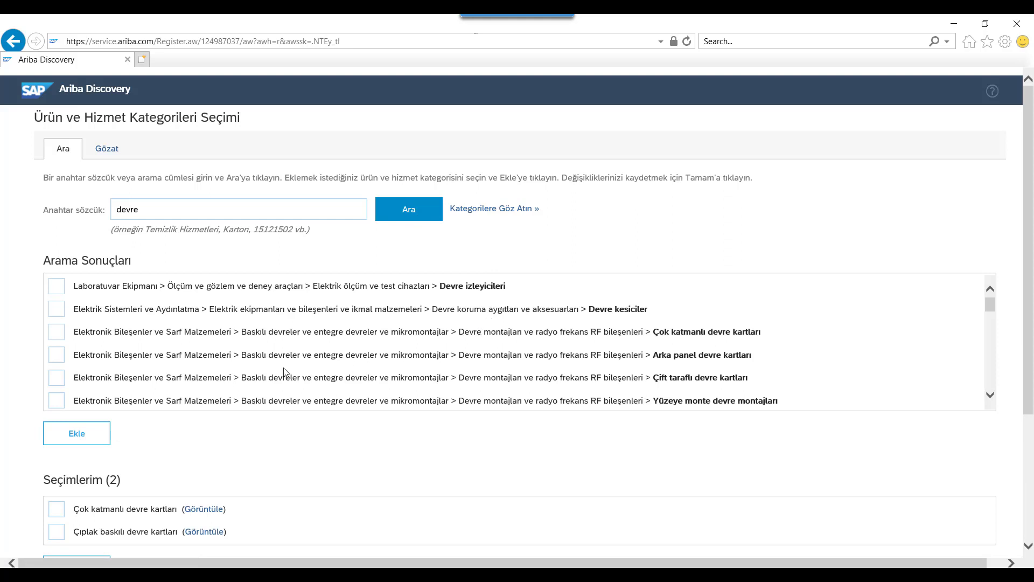
click(64, 377)
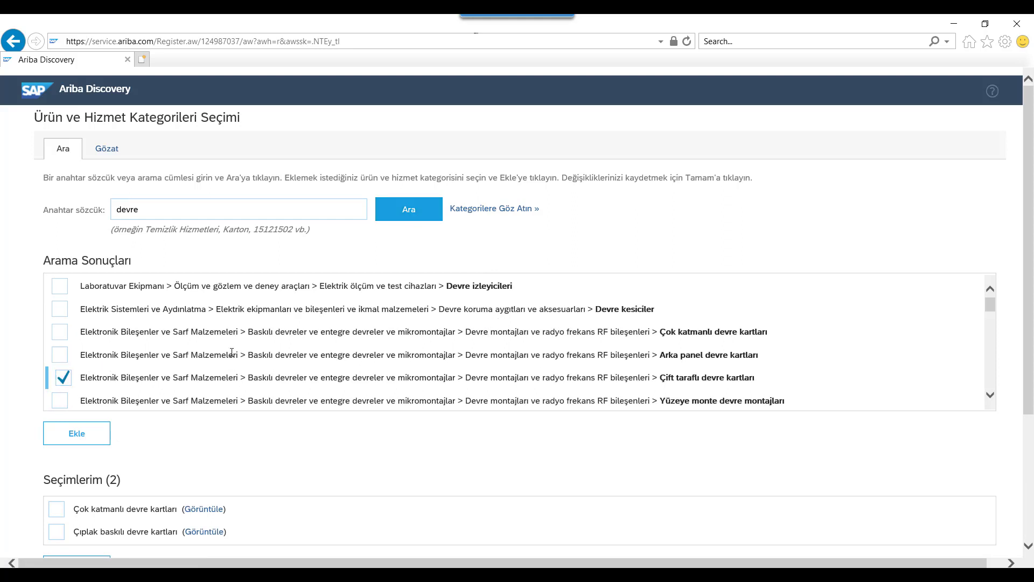
scroll(276, 358, down, 2)
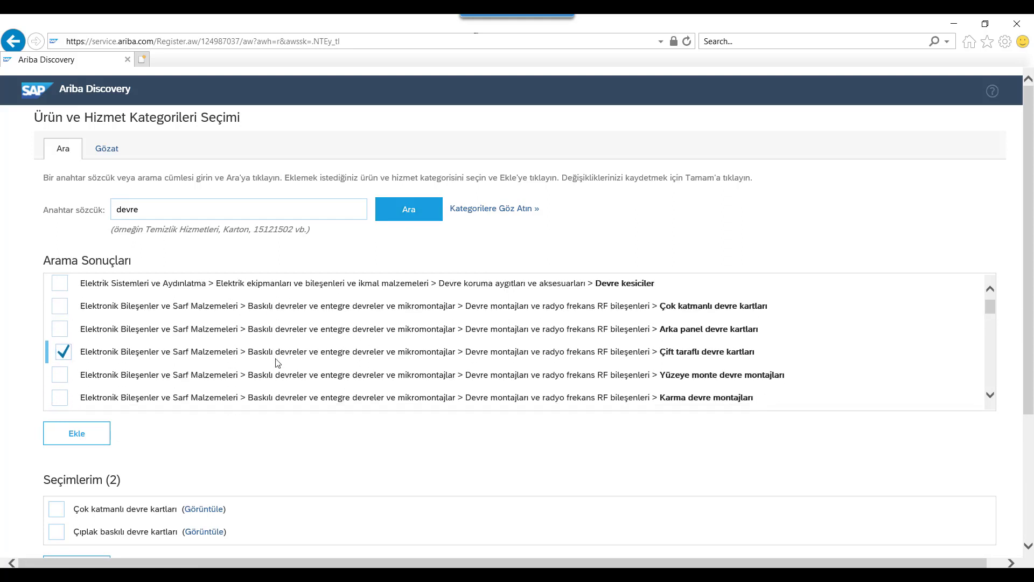
scroll(277, 358, down, 1)
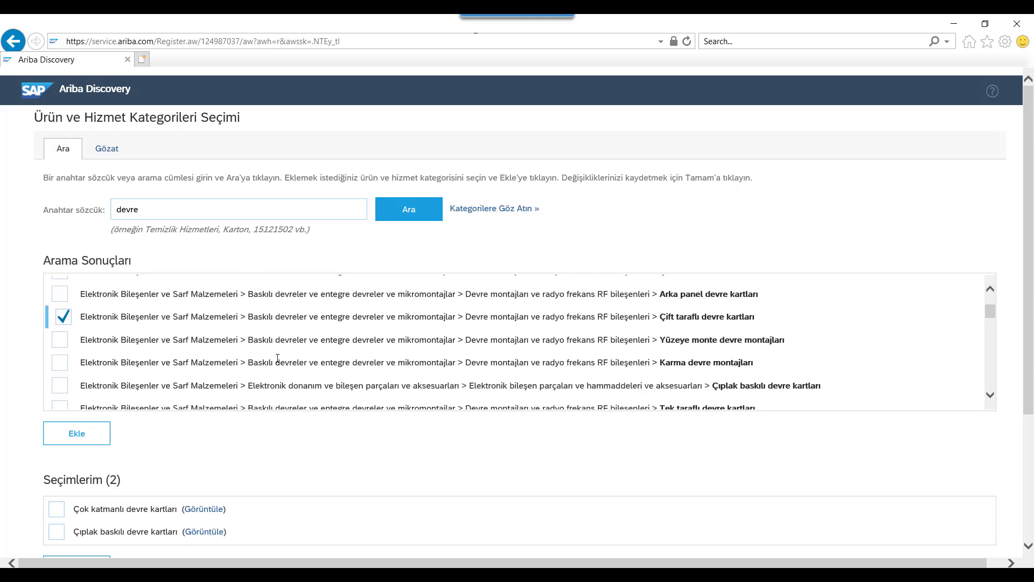
scroll(278, 358, down, 1)
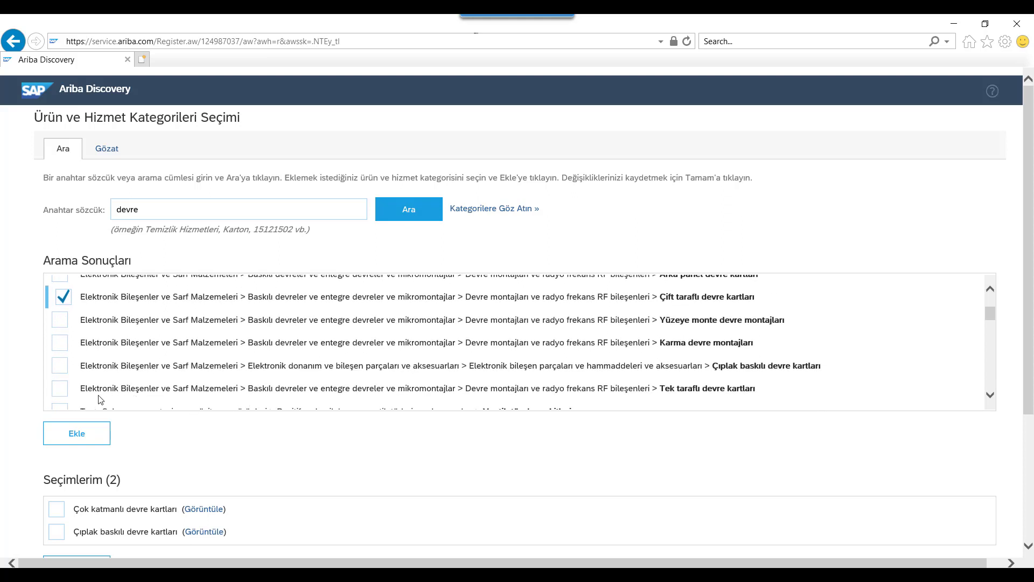
click(61, 389)
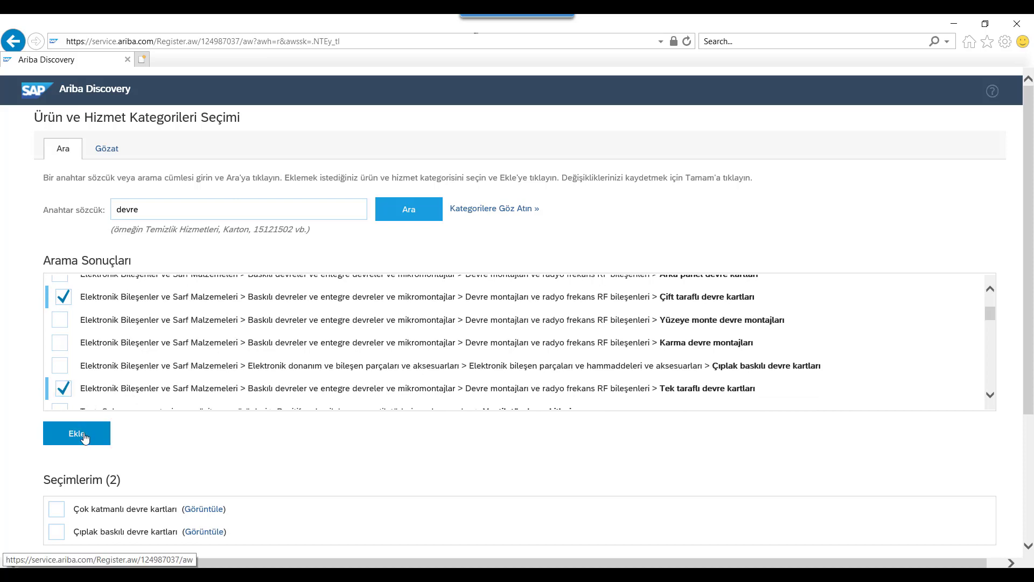
click(81, 434)
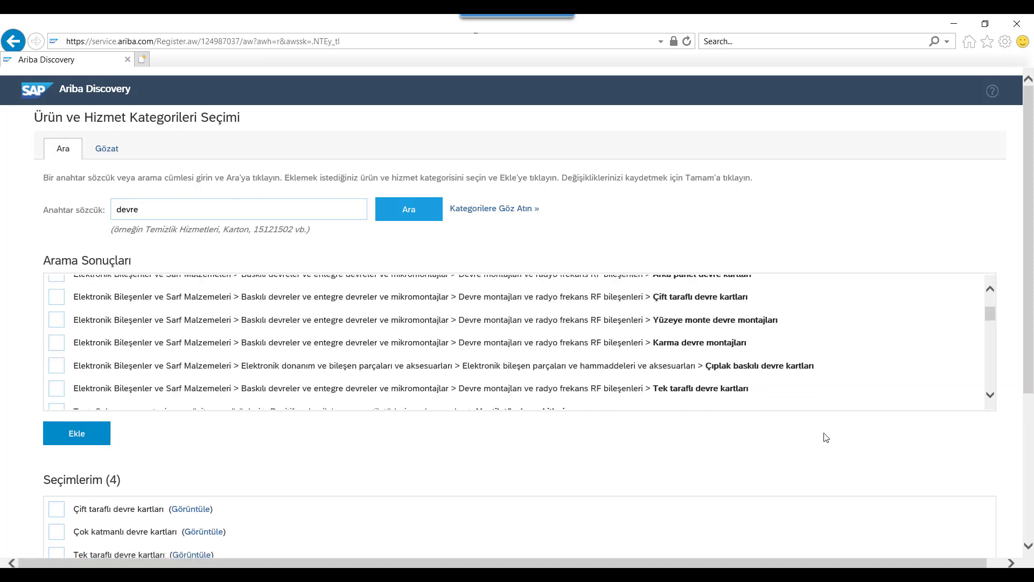
scroll(840, 439, down, 3)
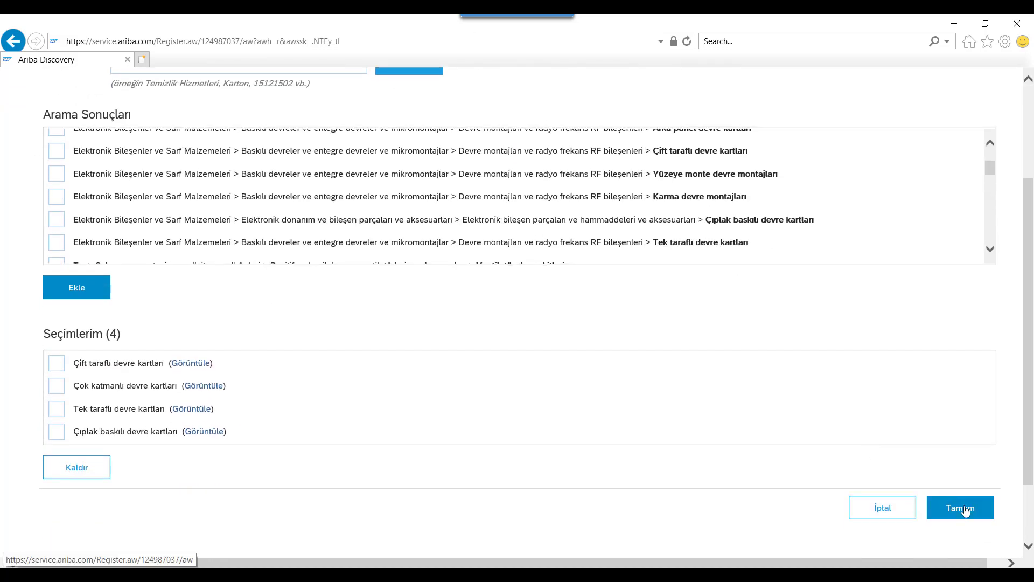
click(949, 506)
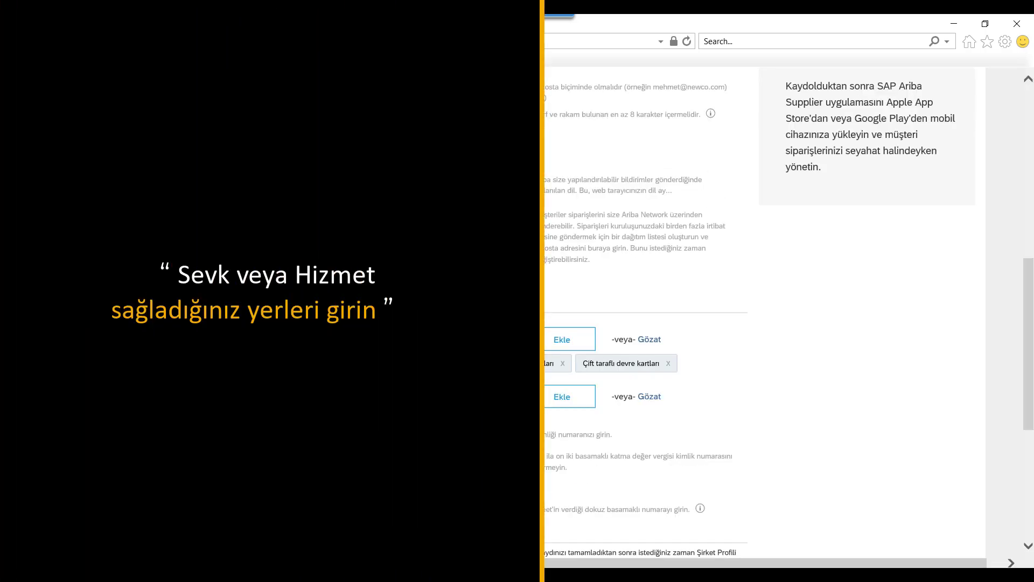
Add İstanbul - Türkiye as the service location, leaving the region browser without changes
click(332, 398)
text(is)
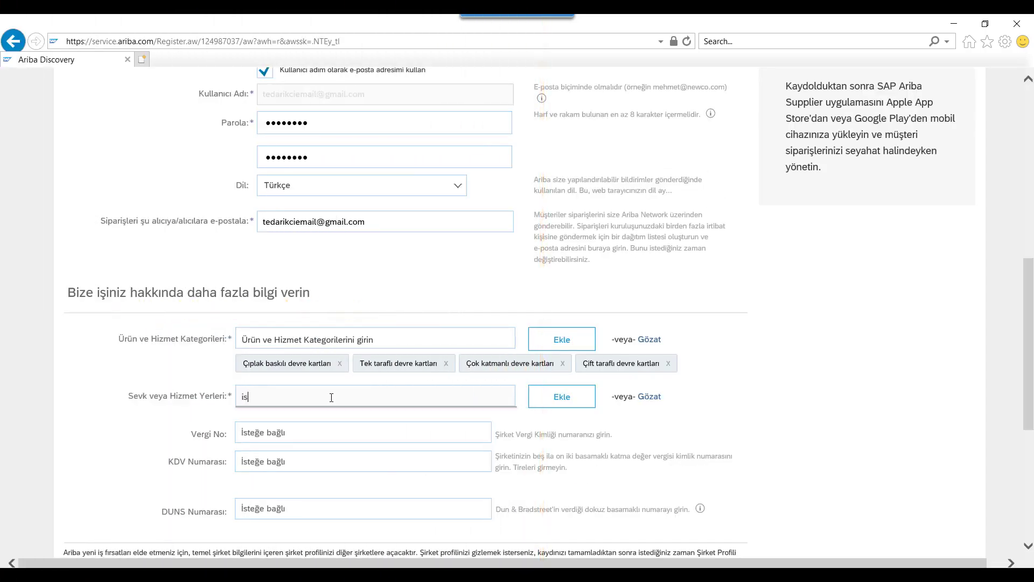
text(ta)
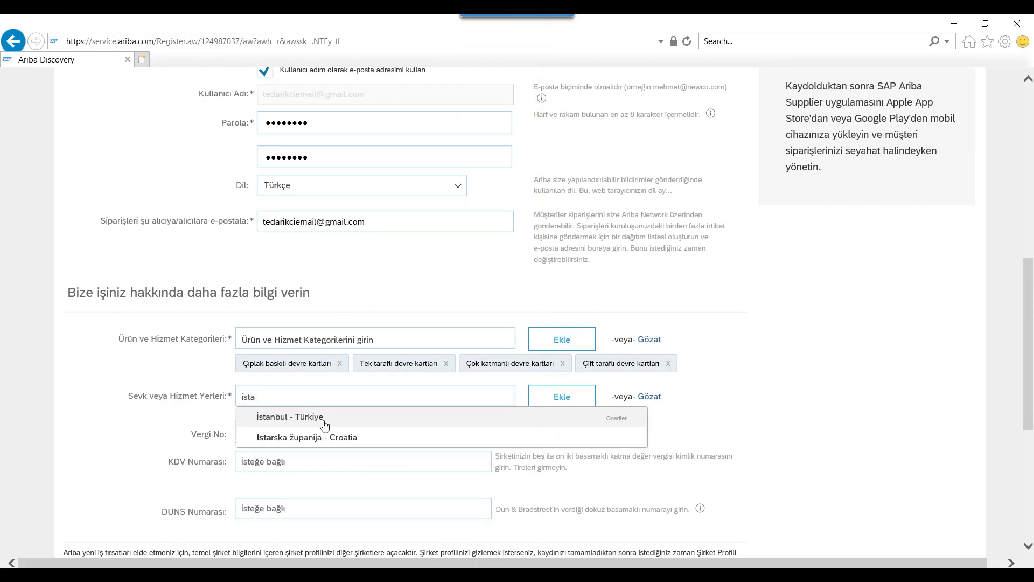
click(323, 424)
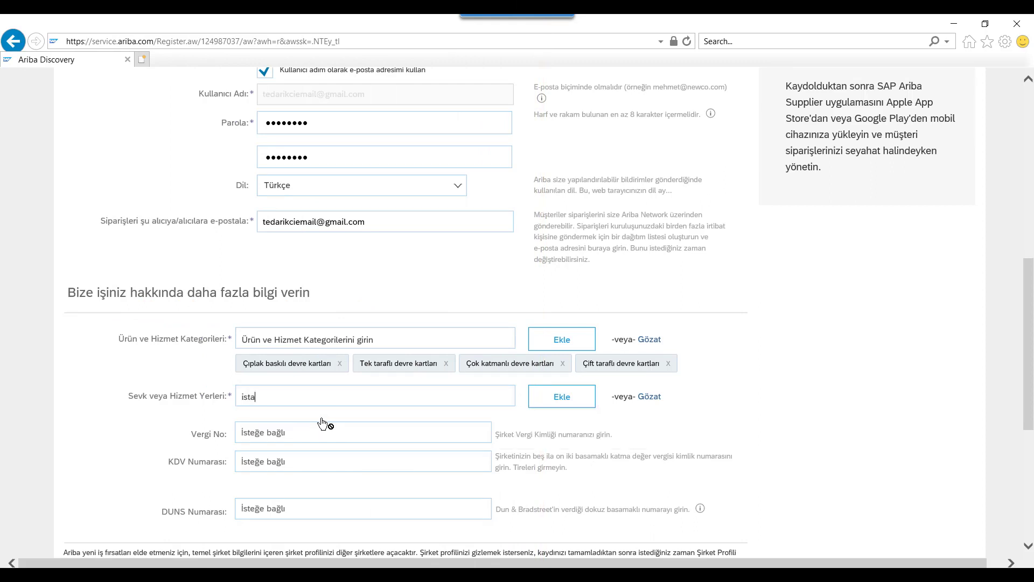
click(655, 402)
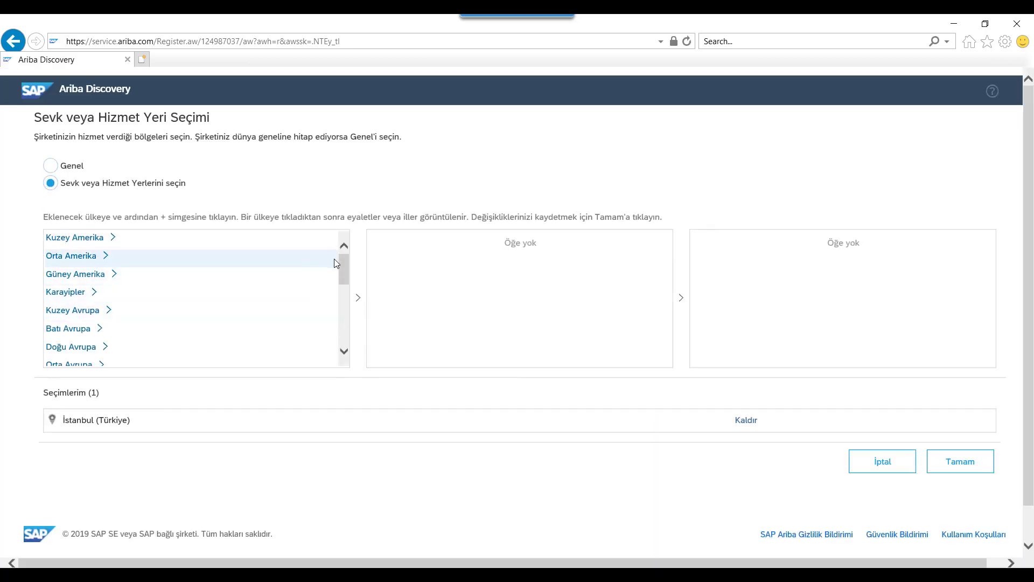
drag(345, 263, 339, 261)
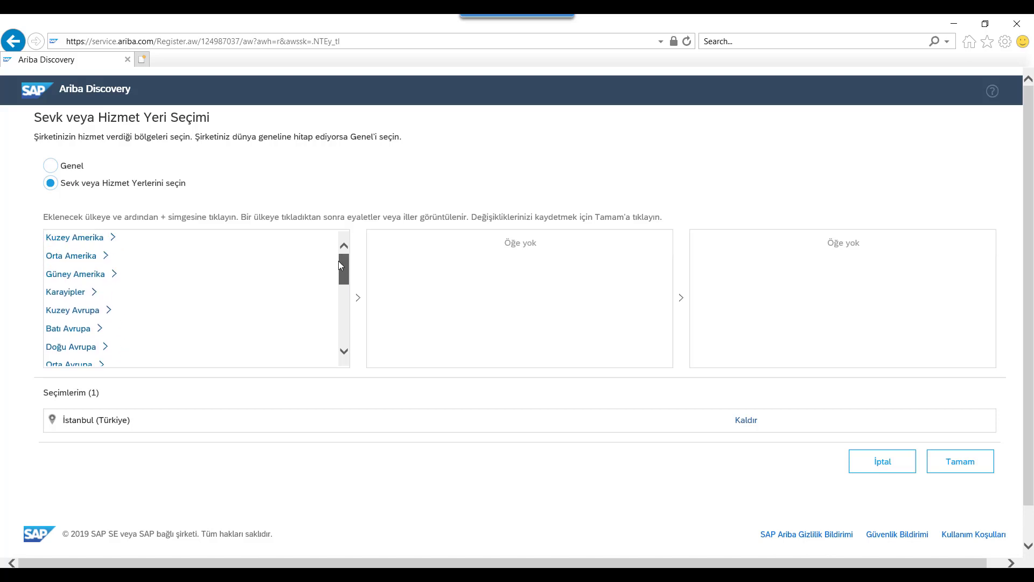
click(881, 465)
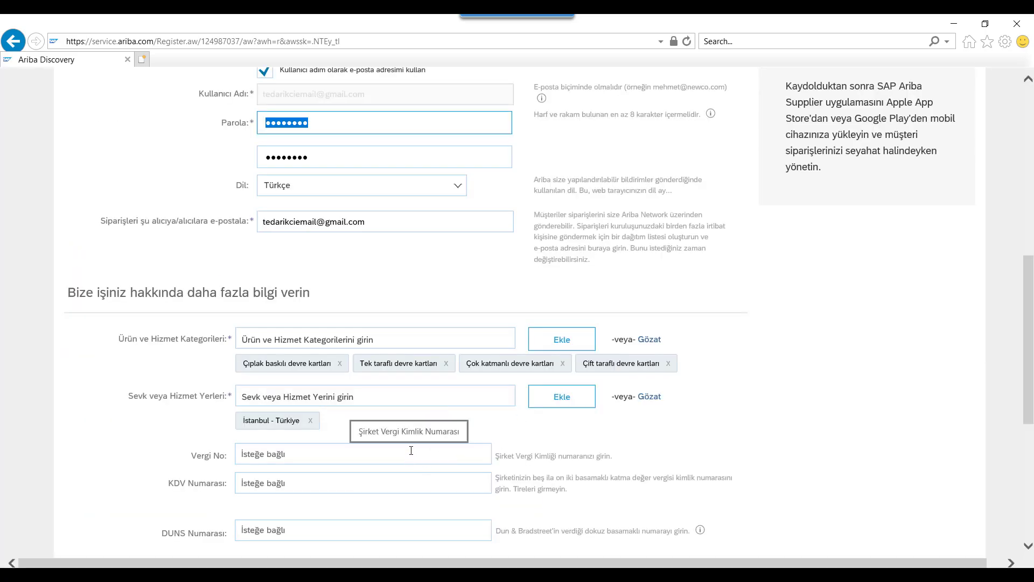
Enter 'Vergi Kimlik No' as tax number, accept terms of use and privacy statement, and submit
click(411, 451)
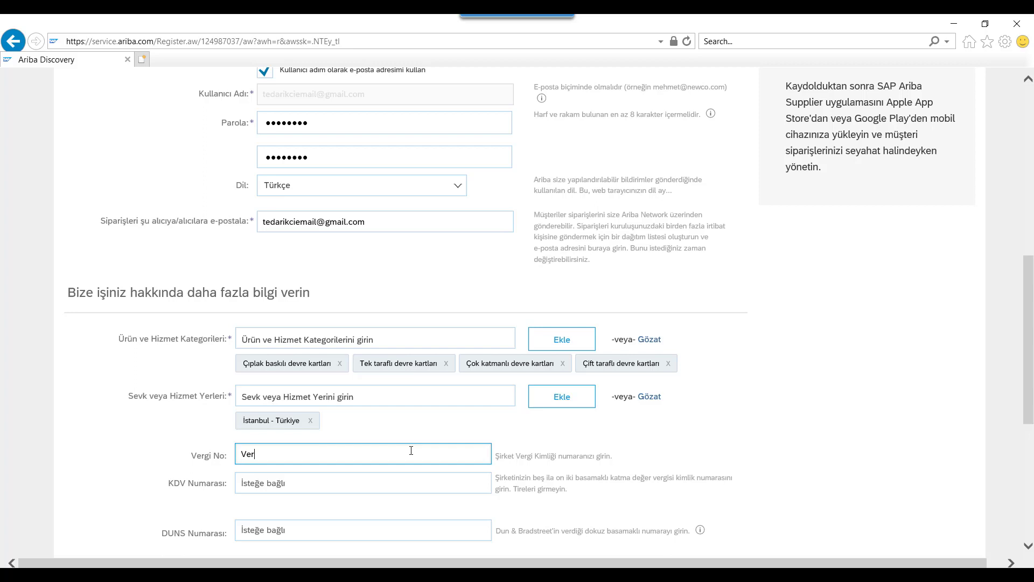
text(Vergi Kimlik No)
click(691, 439)
scroll(691, 440, down, 4)
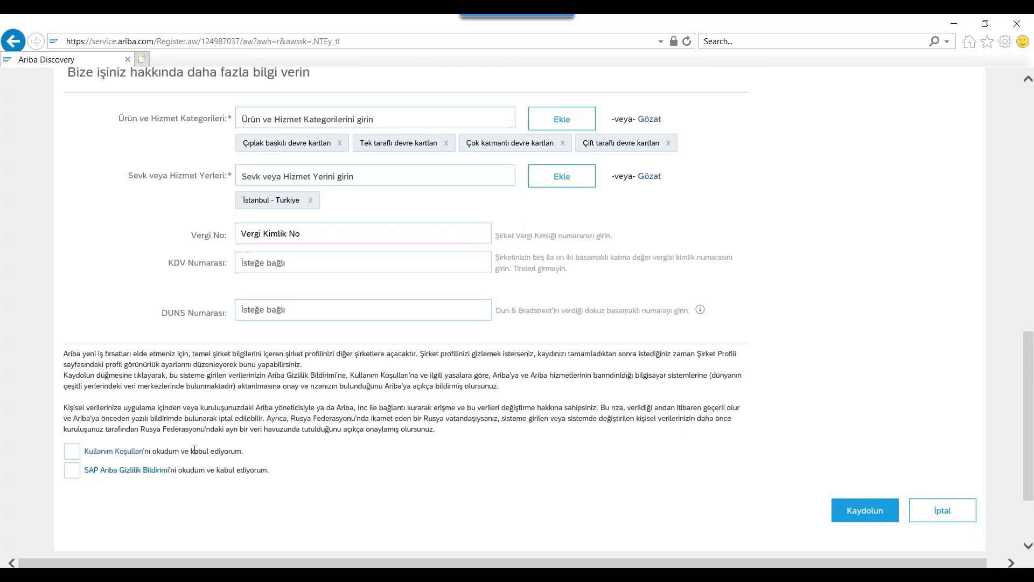
click(72, 452)
click(72, 470)
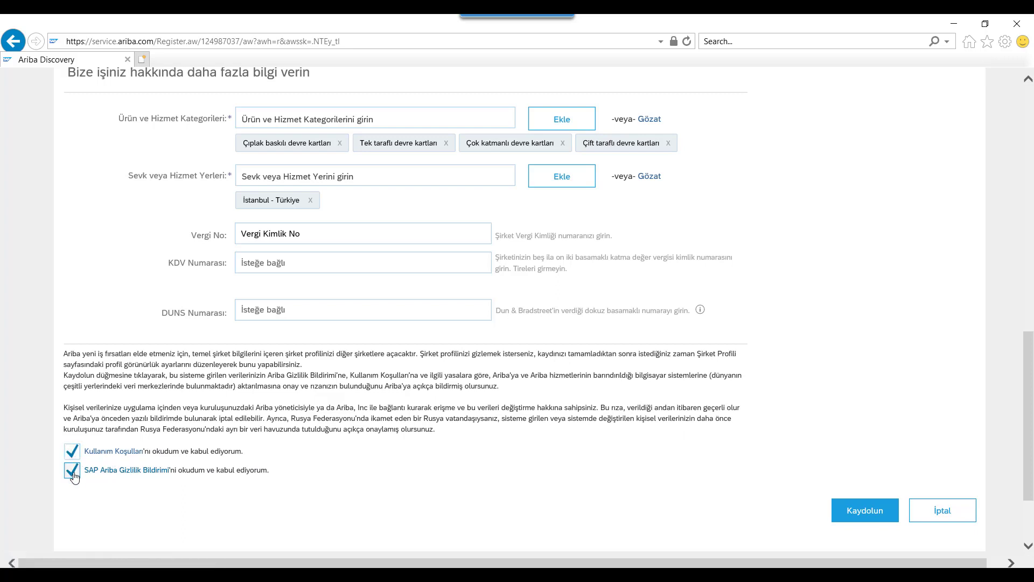
click(864, 519)
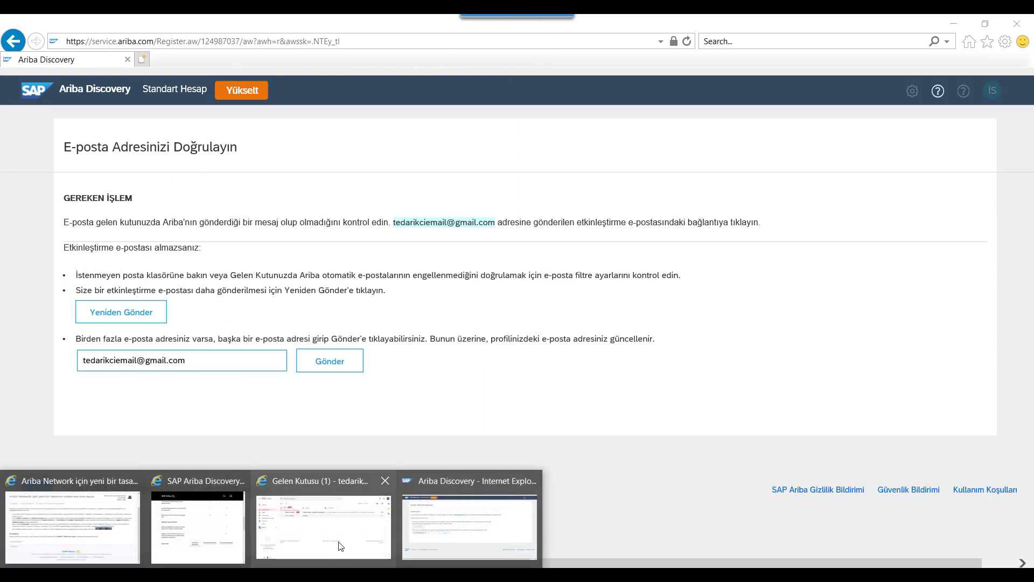
In Gmail, open the 'Gereken İşlem: Hesabınızı etkinleştirin' email and follow its activation link
click(341, 534)
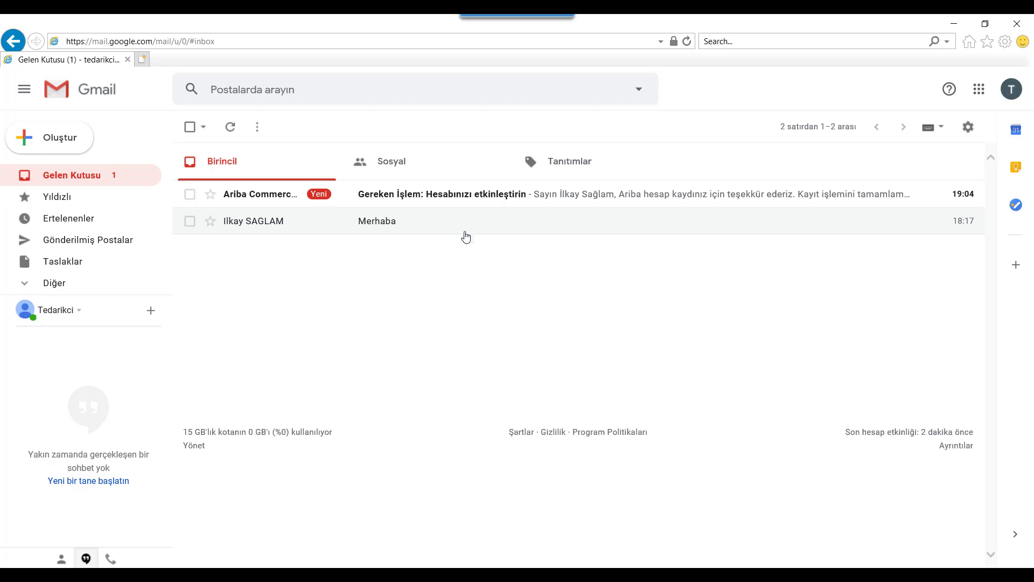
click(476, 202)
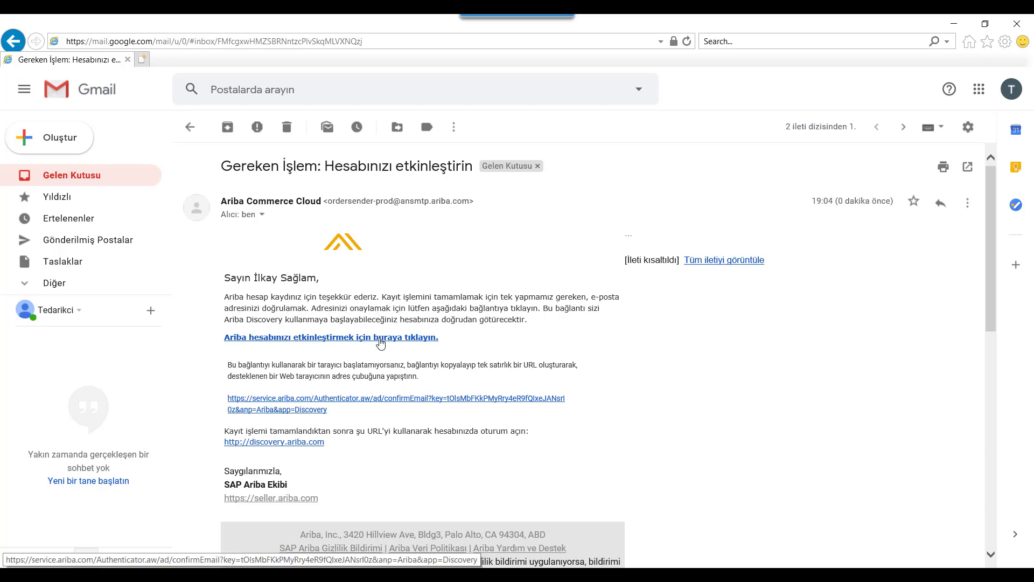
click(381, 337)
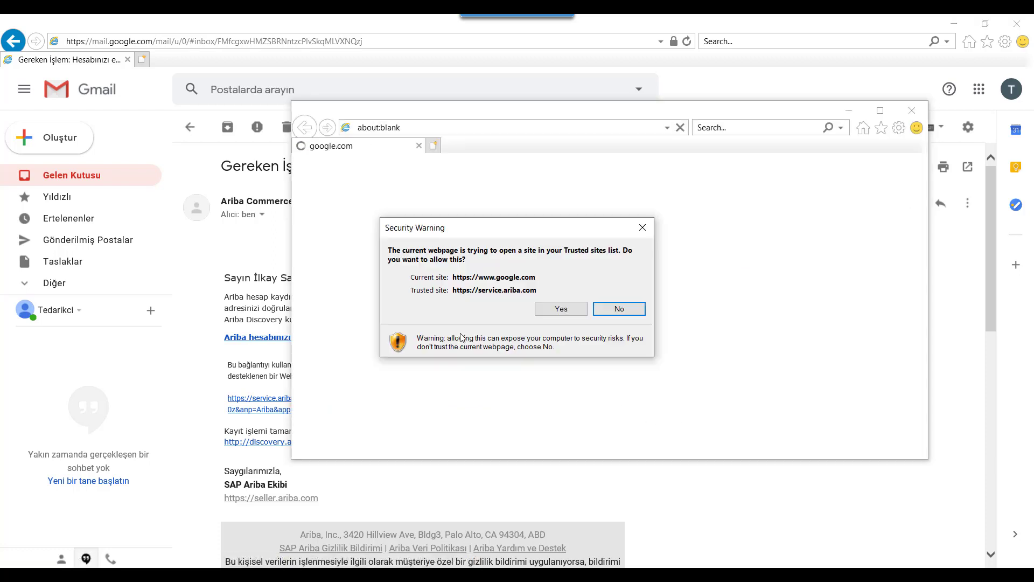
Approve both security warnings and continue from the welcome page to the Şirket Profili editor
click(560, 310)
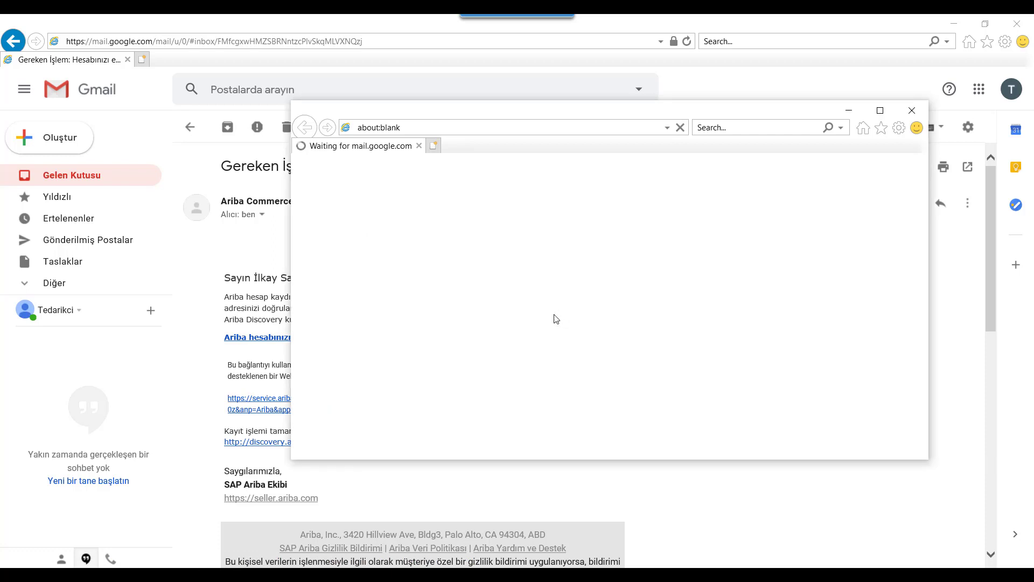
click(554, 315)
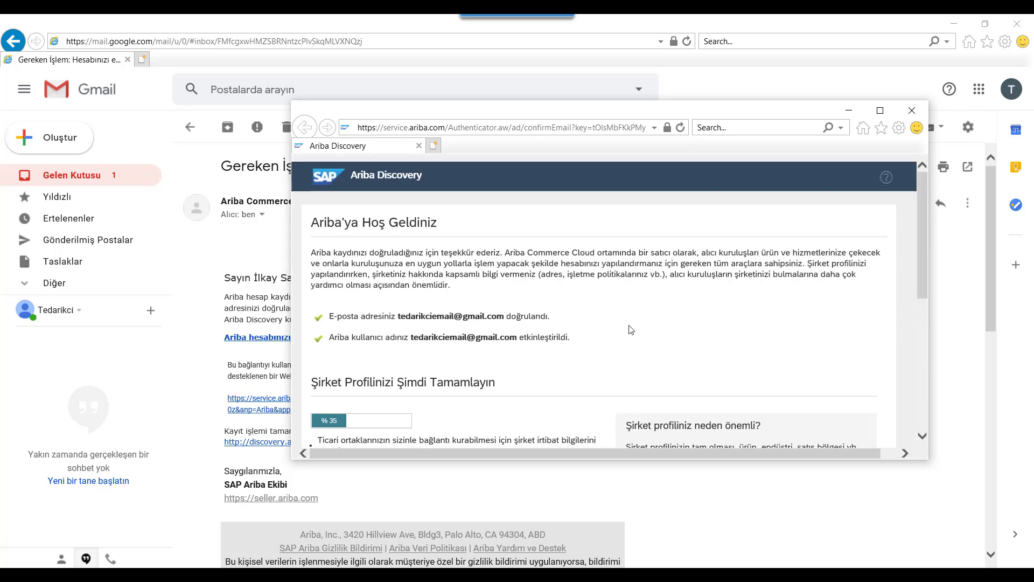
scroll(660, 327, down, 2)
scroll(660, 327, down, 3)
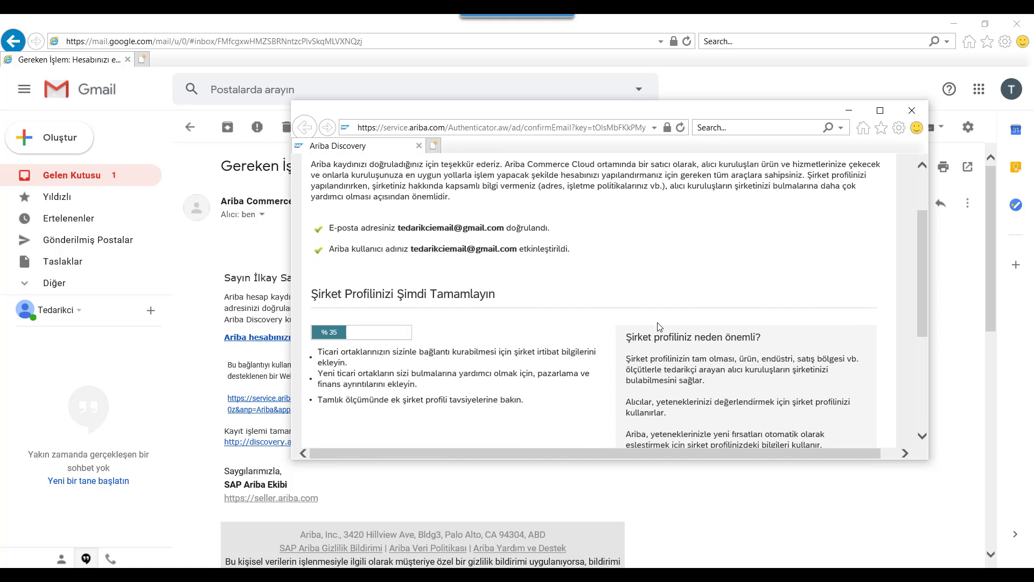
scroll(658, 323, down, 3)
scroll(658, 323, down, 1)
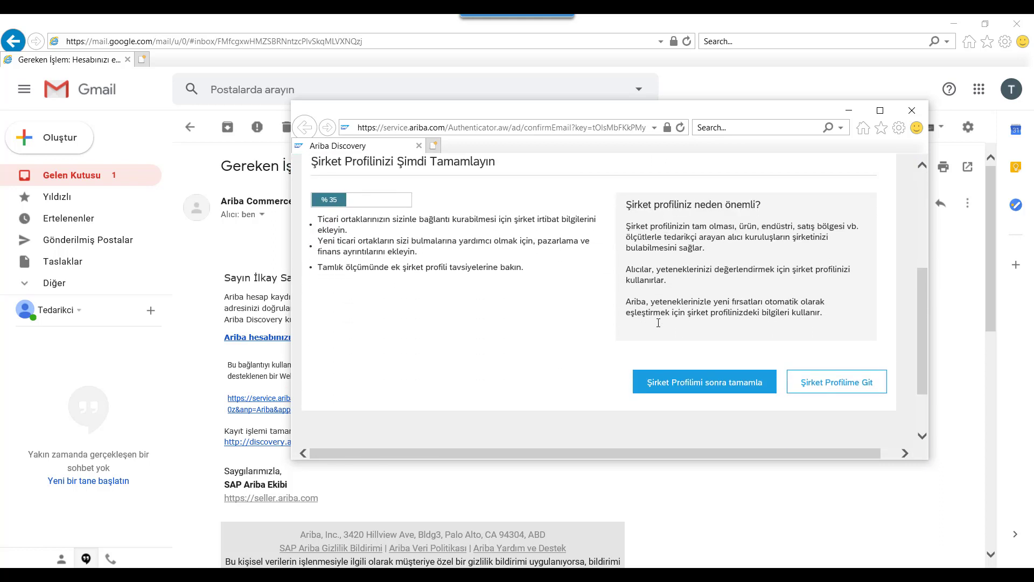
click(713, 386)
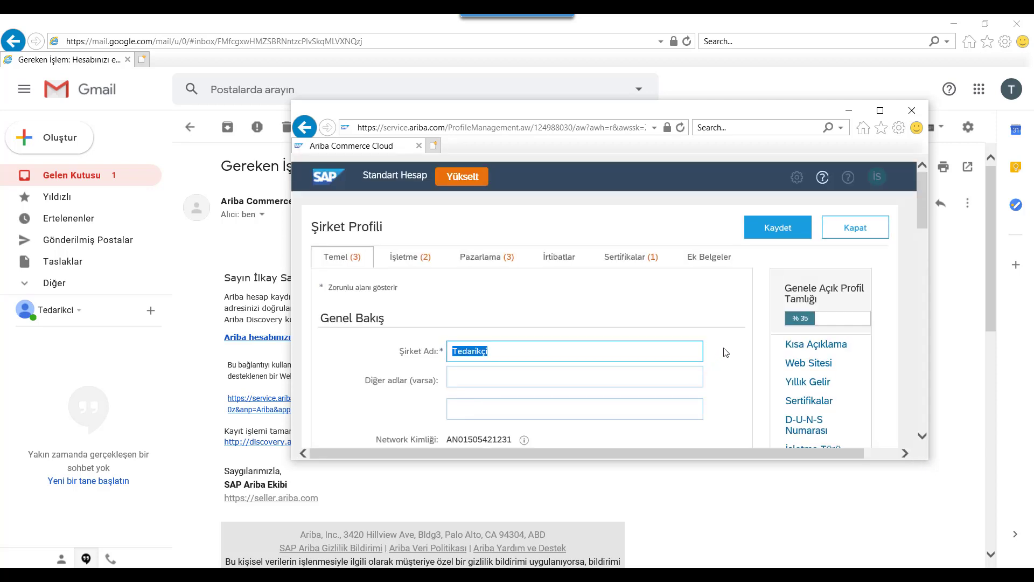
Maximize the profile window and enter the short description 'Kısa açıklama faaliyet konusu ile ilgili'
scroll(725, 352, down, 1)
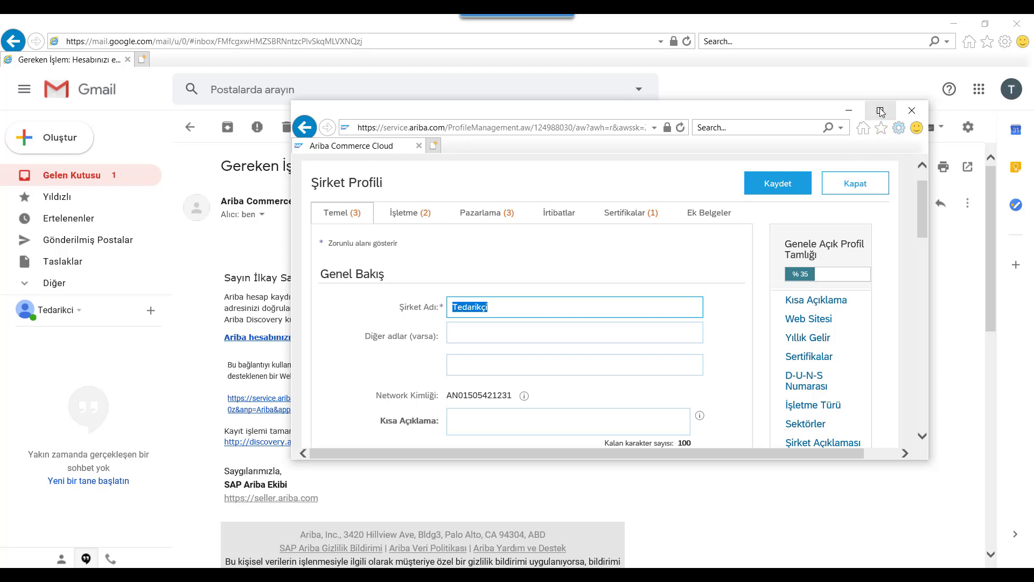
click(881, 111)
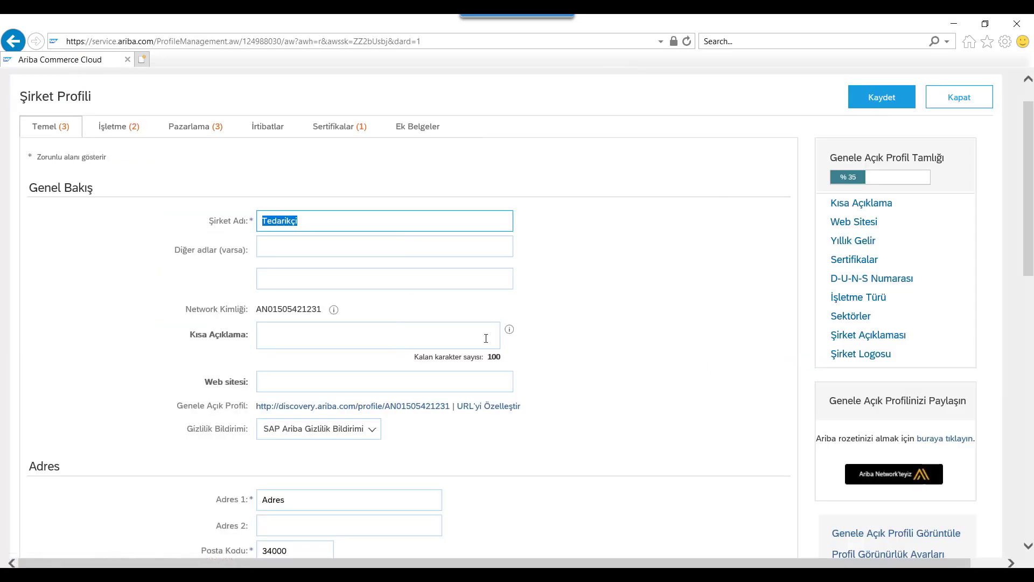
click(438, 336)
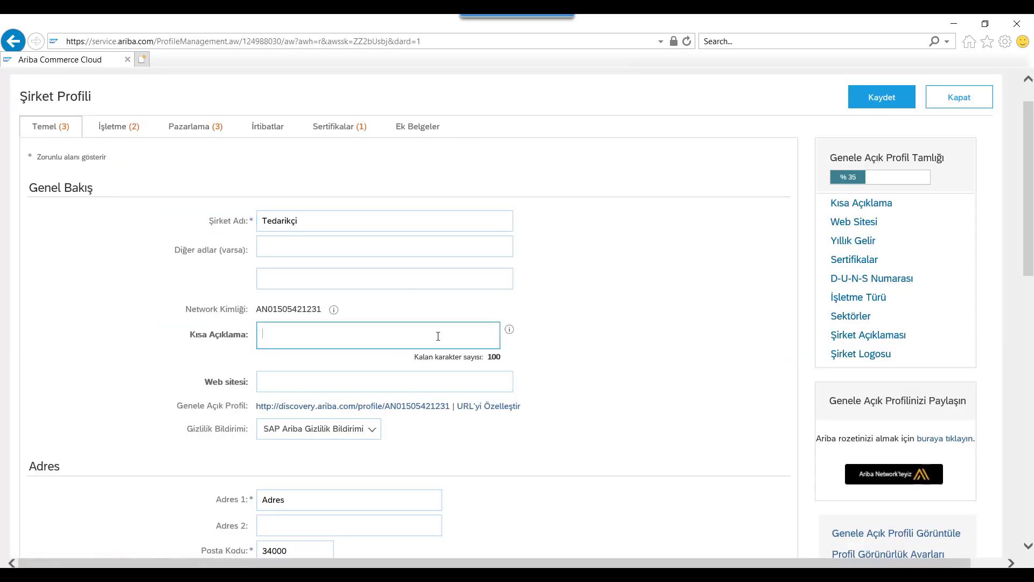
text(Kısa açıklama faaliyet konusu ile ilgili)
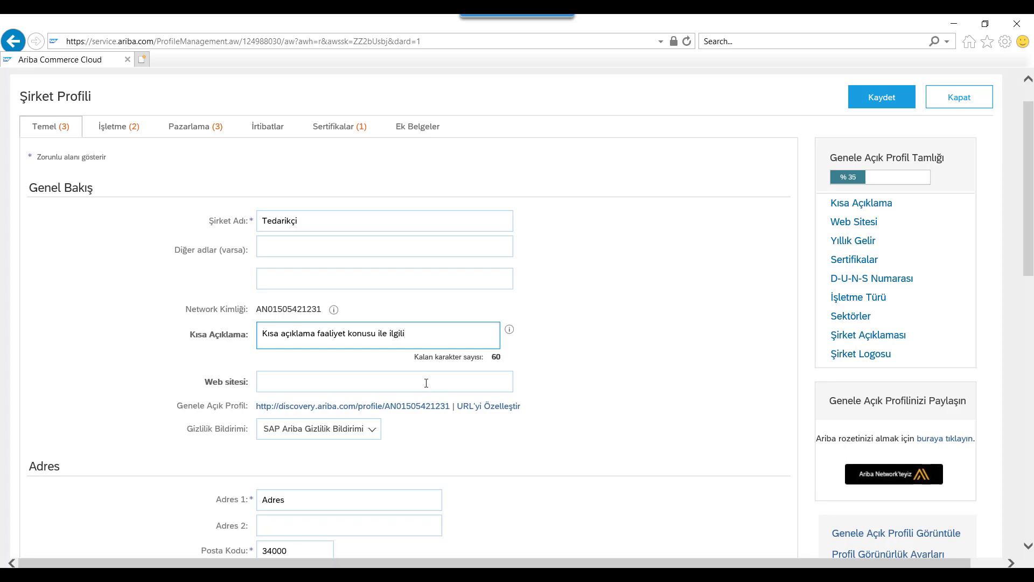
click(426, 383)
text(ww)
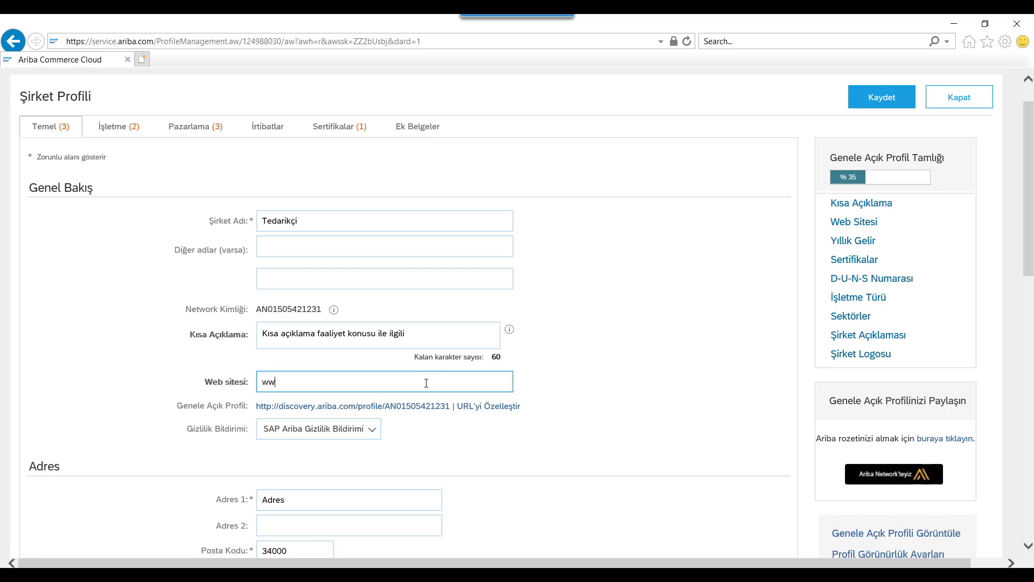
text(w.tedarikciabcd.com)
scroll(576, 418, down, 4)
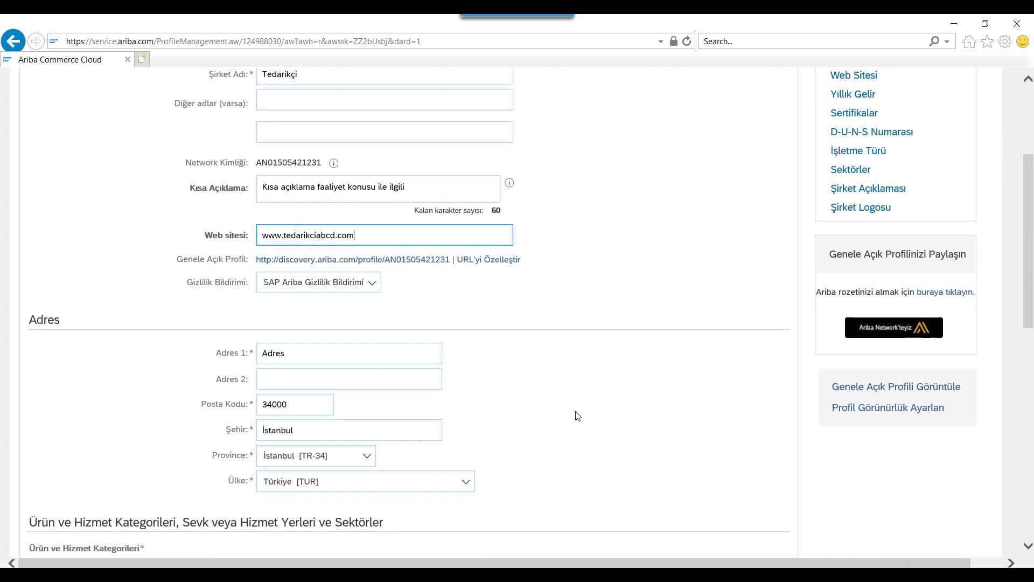
scroll(578, 416, down, 5)
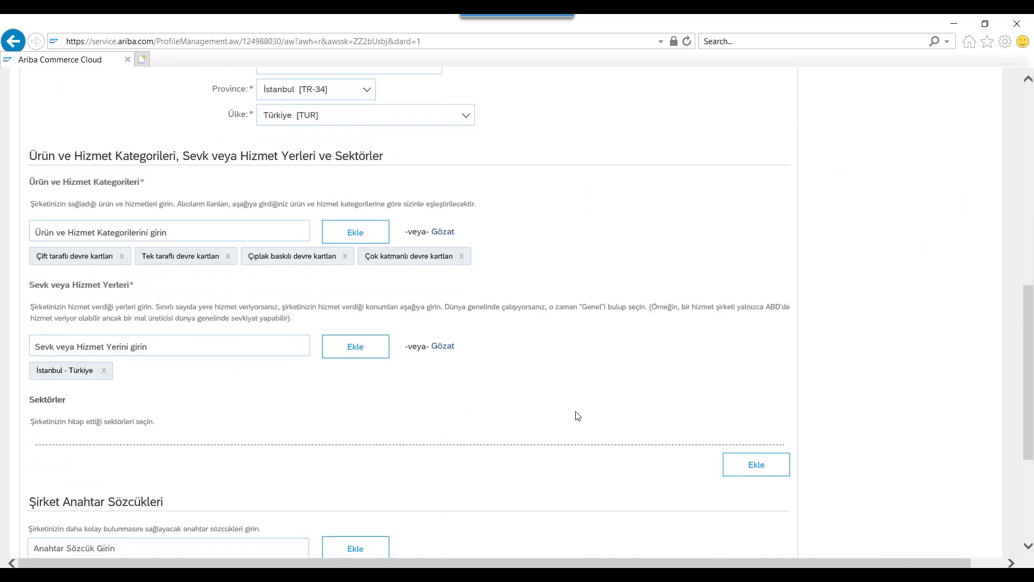
scroll(577, 416, down, 5)
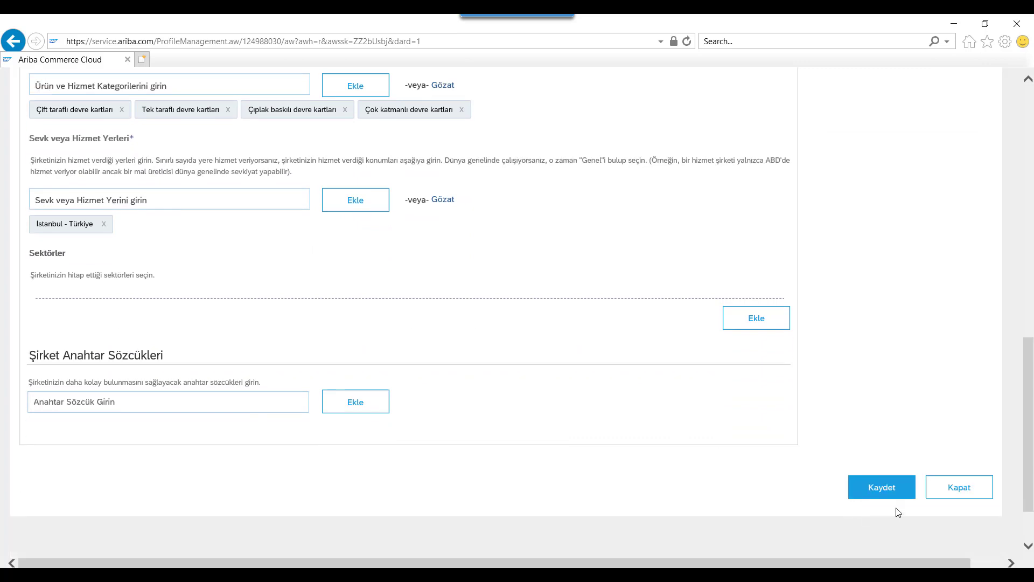
Save the Şirket Profili changes with Kaydet and close the profile editor
click(883, 488)
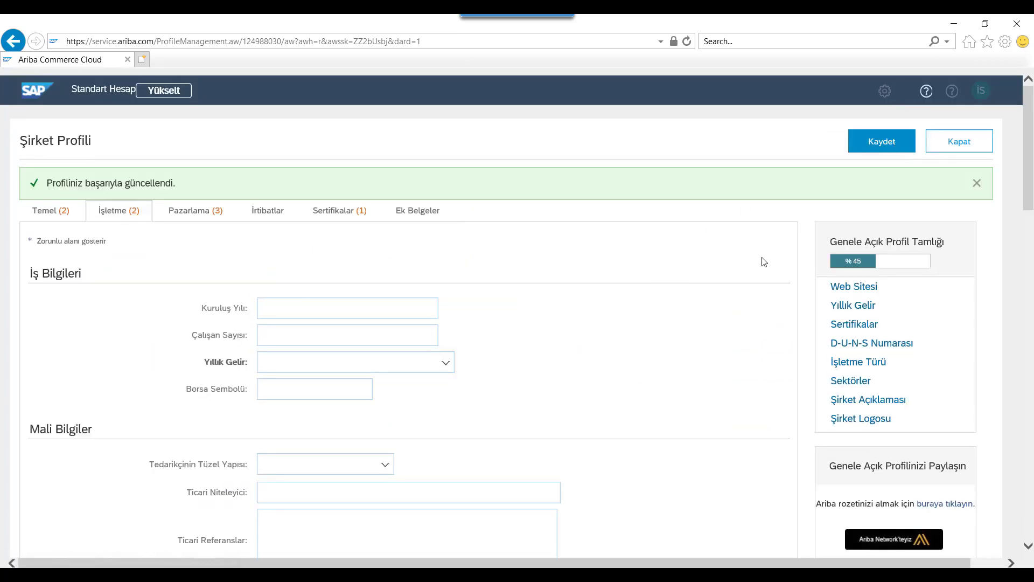
click(969, 150)
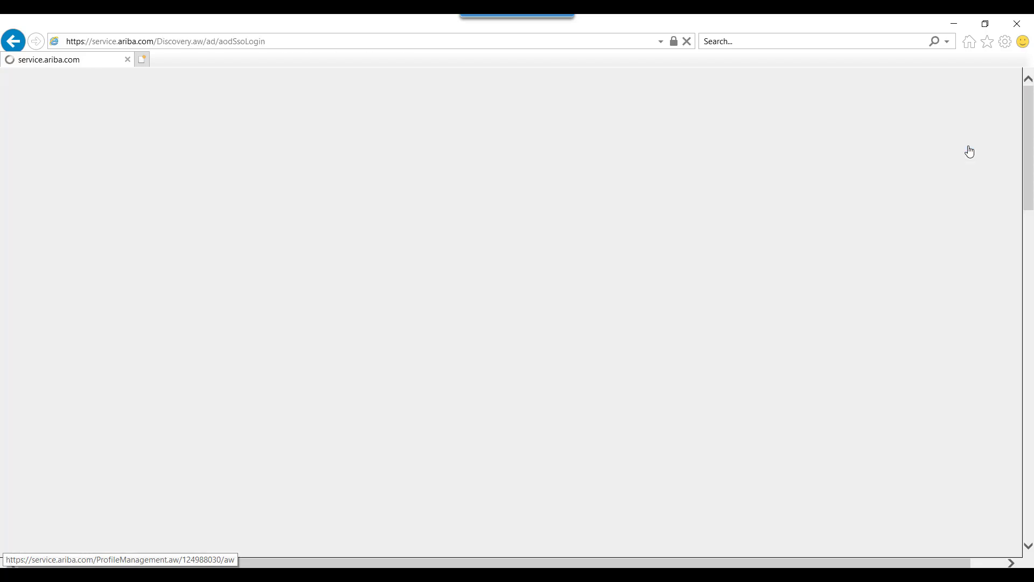